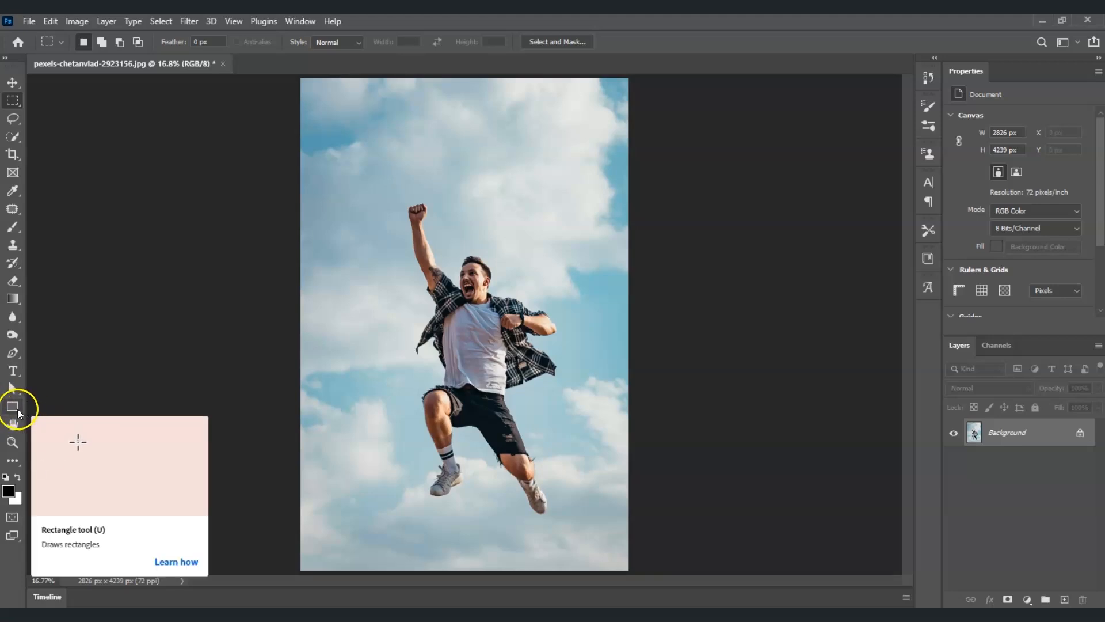
Step: Draw a rectangle about 1420 by 1885 px over the man's body and fill it with white
left_click(17, 411)
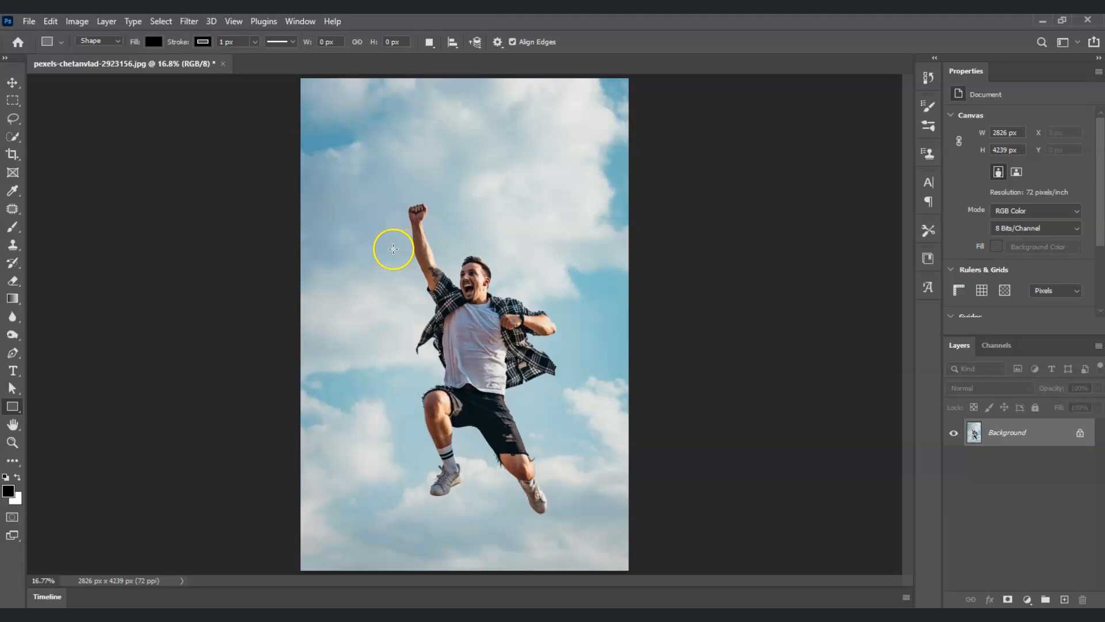
left_click_drag(394, 247, 558, 464)
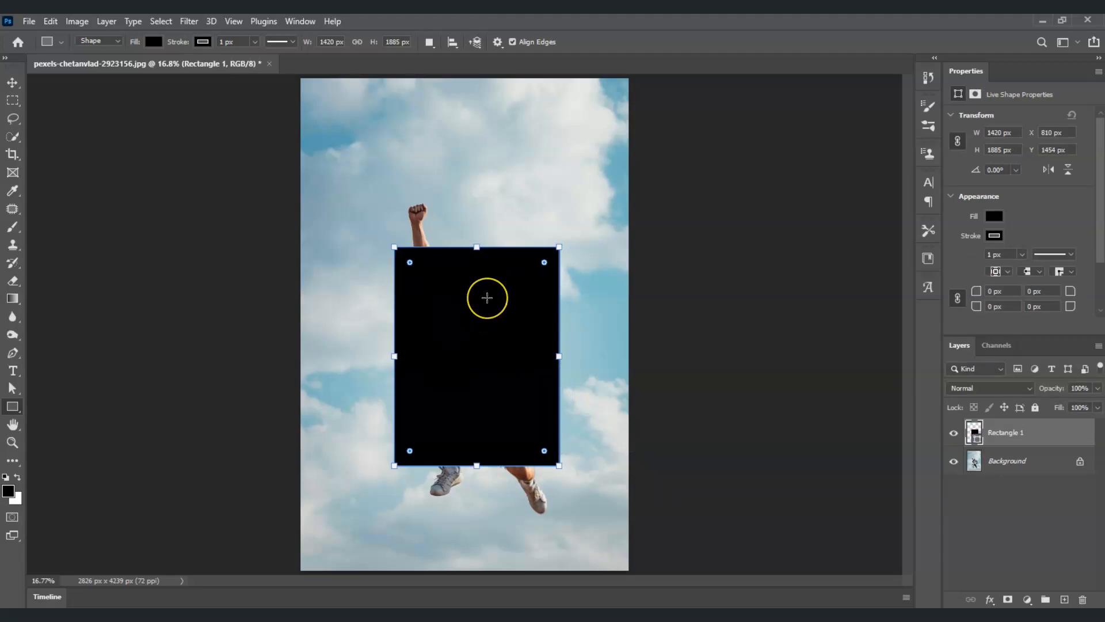
left_click(995, 218)
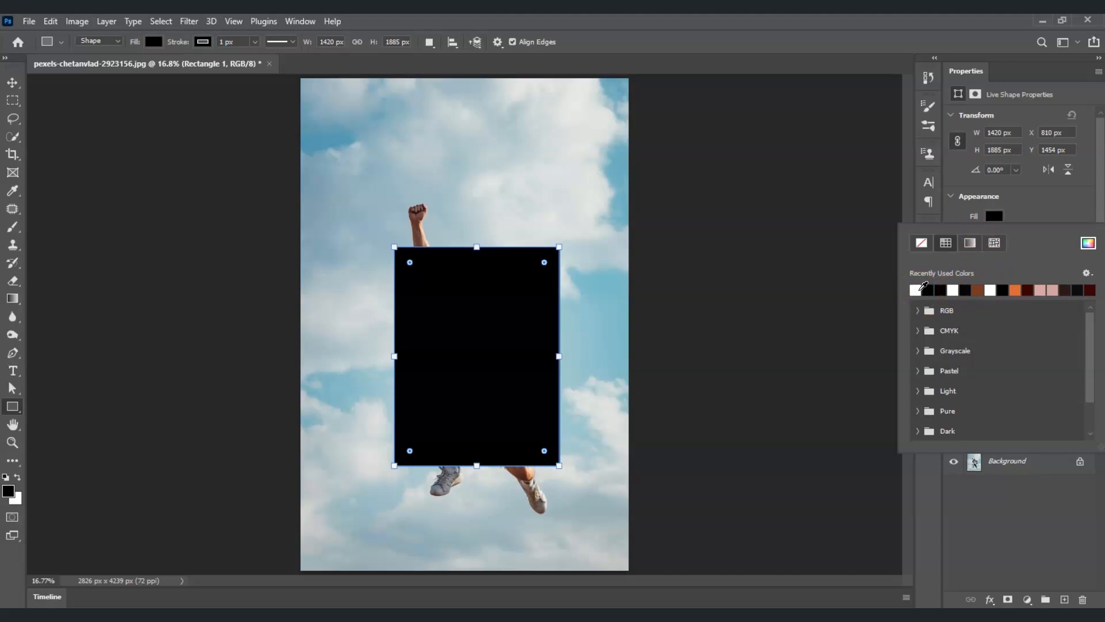
left_click(916, 289)
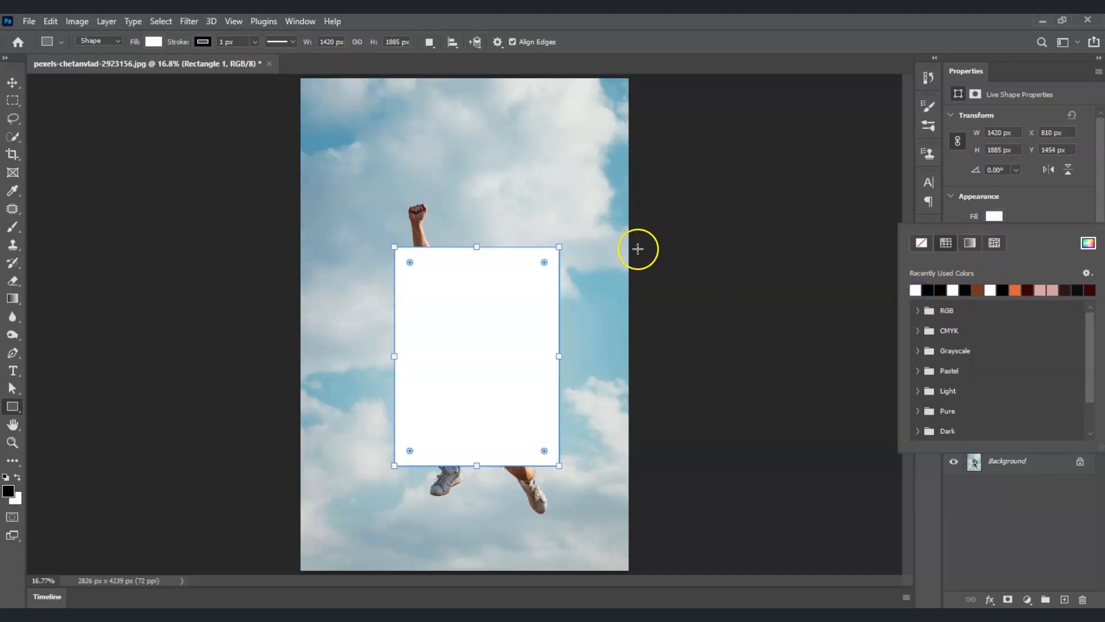
left_click(963, 475)
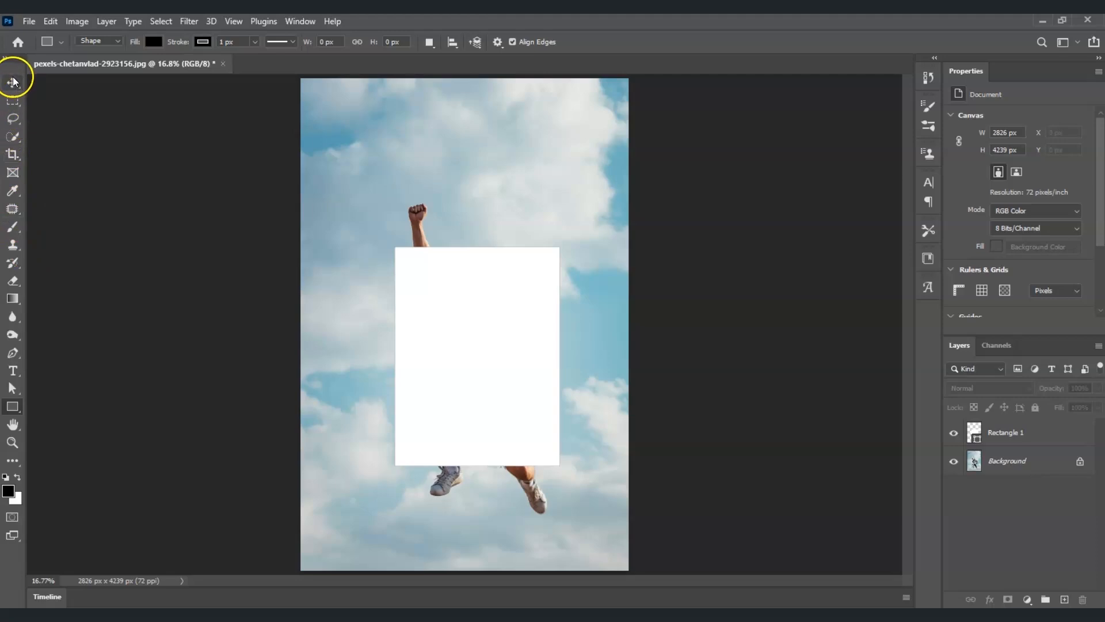
Step: Make a rectangular marquee selection inside the white rectangle, placed slightly high to leave a wider lower border like a polaroid
left_click(10, 106)
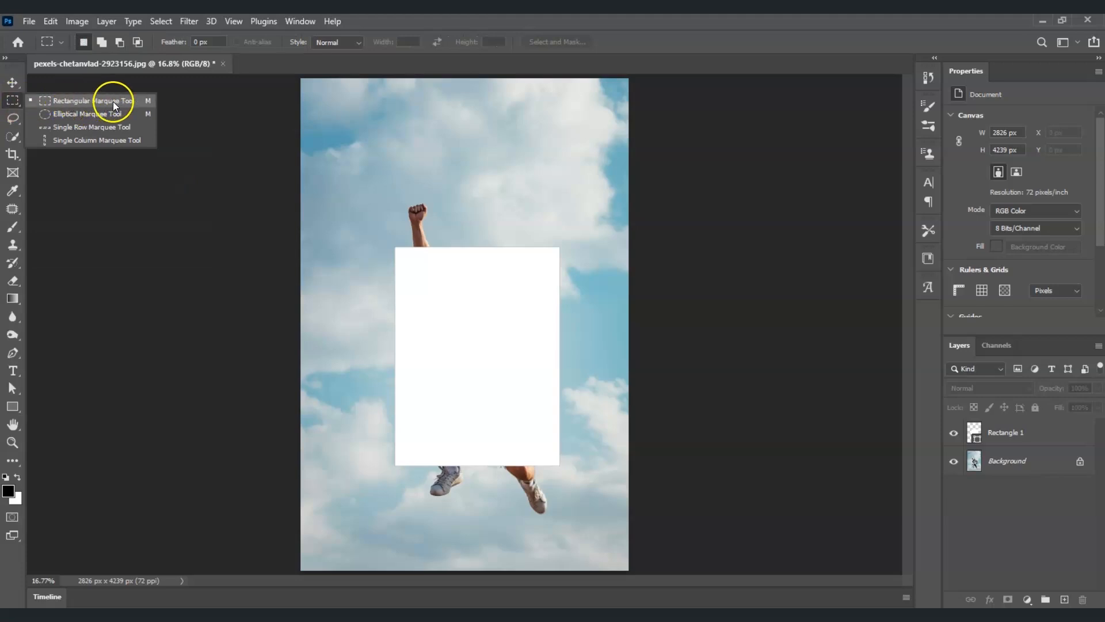
left_click(60, 100)
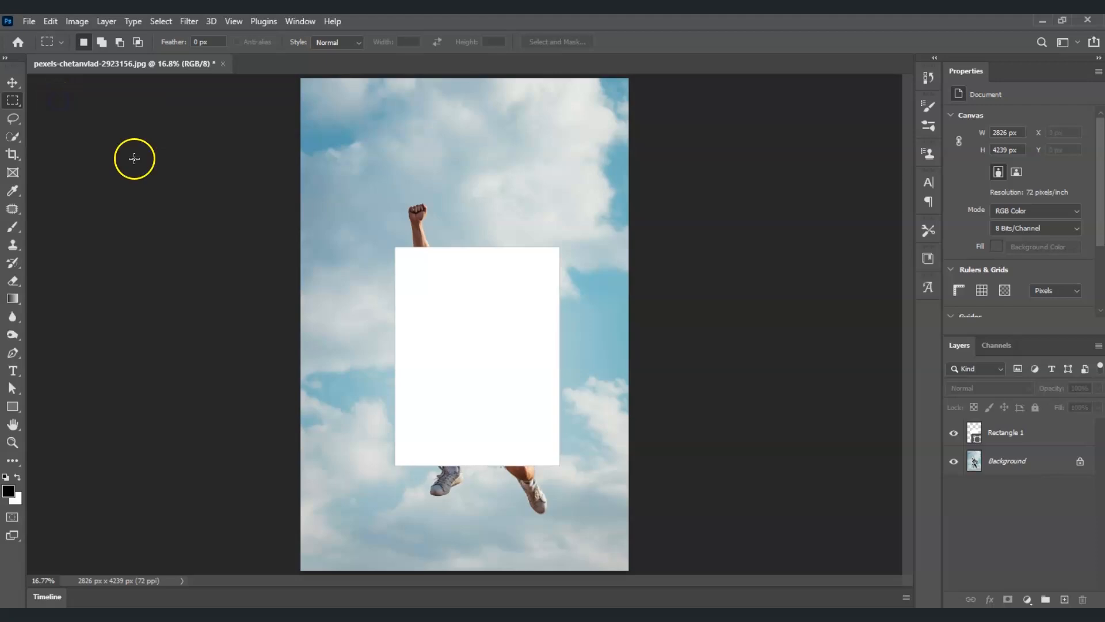
left_click(1005, 441)
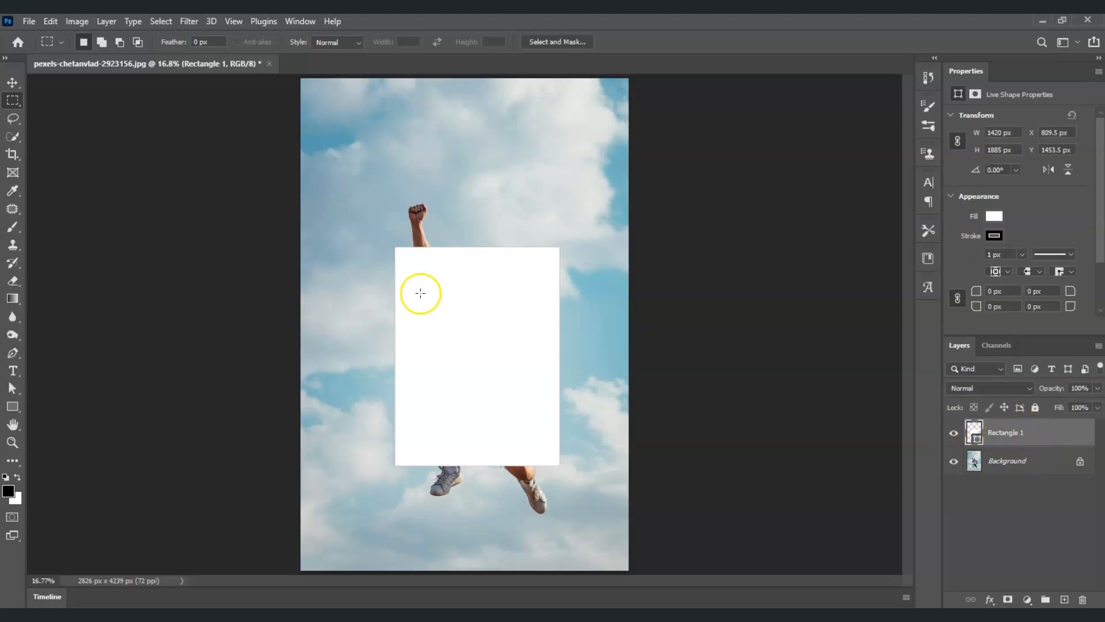
left_click_drag(410, 260, 547, 447)
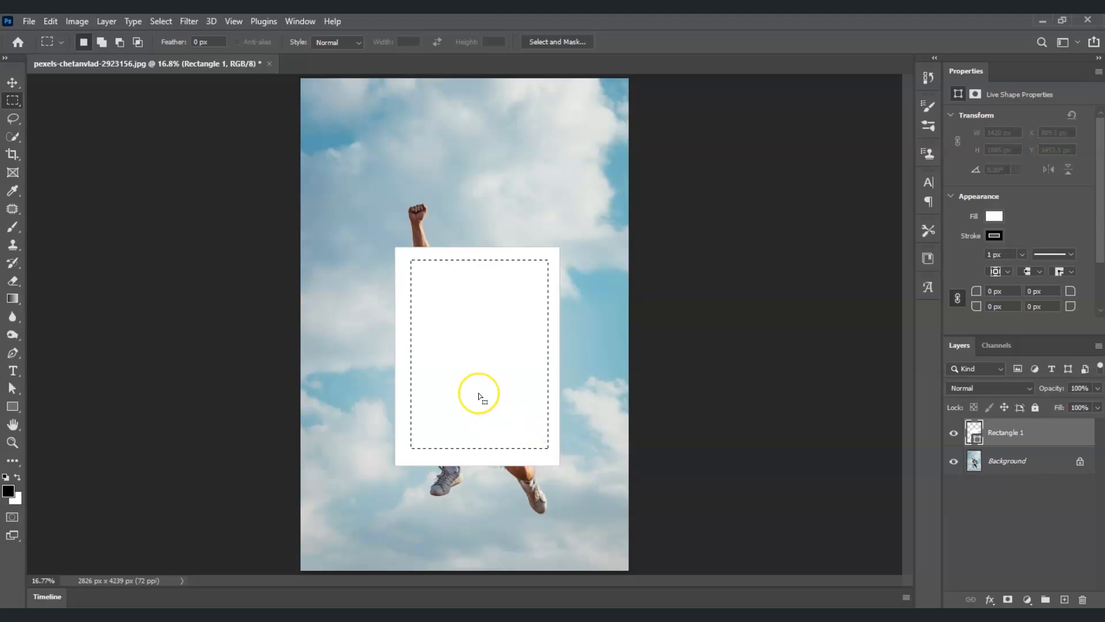
left_click_drag(479, 392, 478, 388)
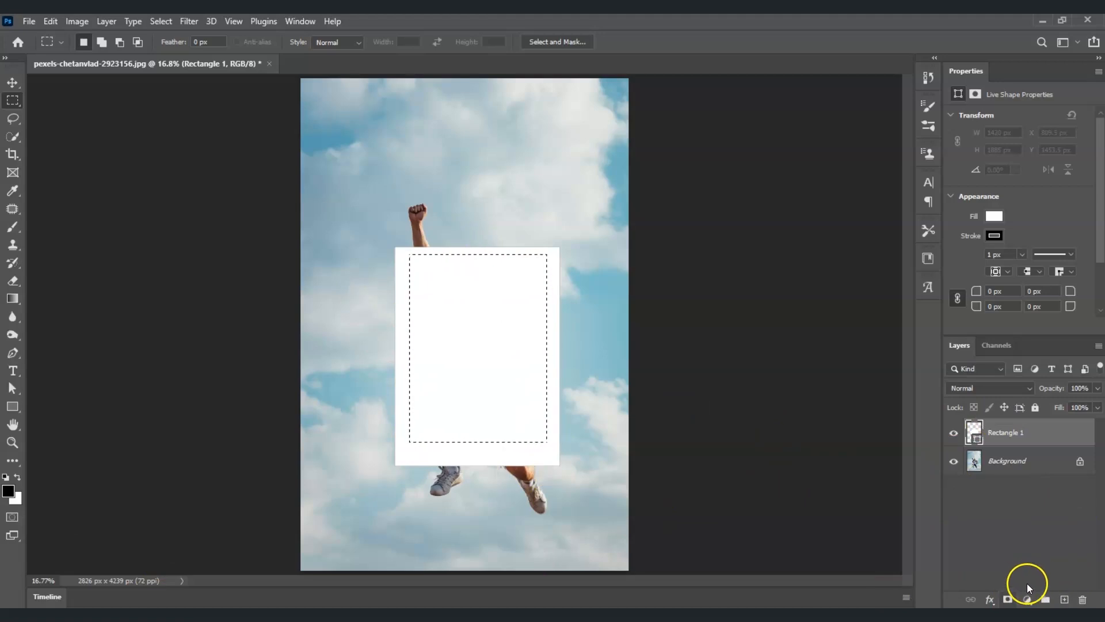
Step: Add a layer mask to the rectangle from the selection and invert it to cut out the frame's centre
left_click(1007, 601)
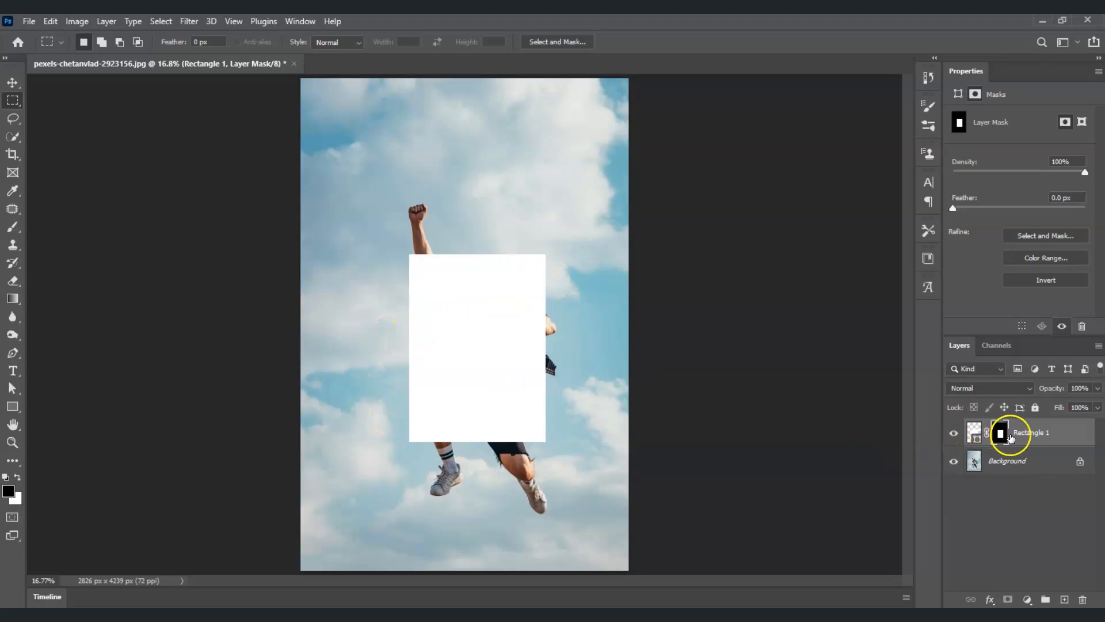
left_click(1002, 437)
key("ctrl+i")
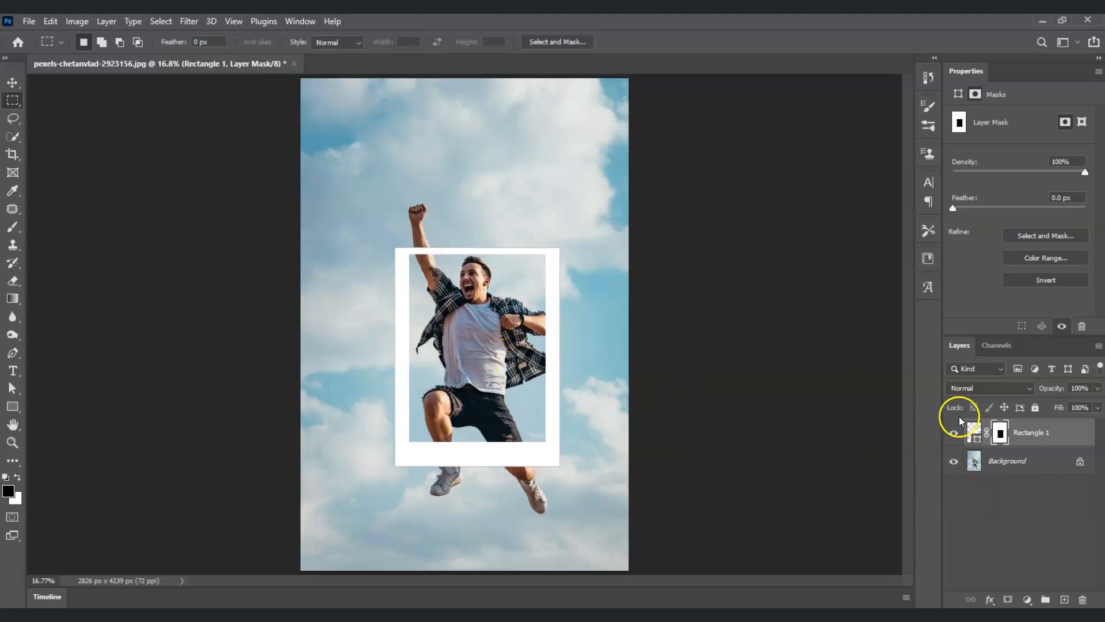
Step: Rotate the frame about 24° clockwise and shift it up and left so its upper corner meets the raised fist
left_click(1037, 436)
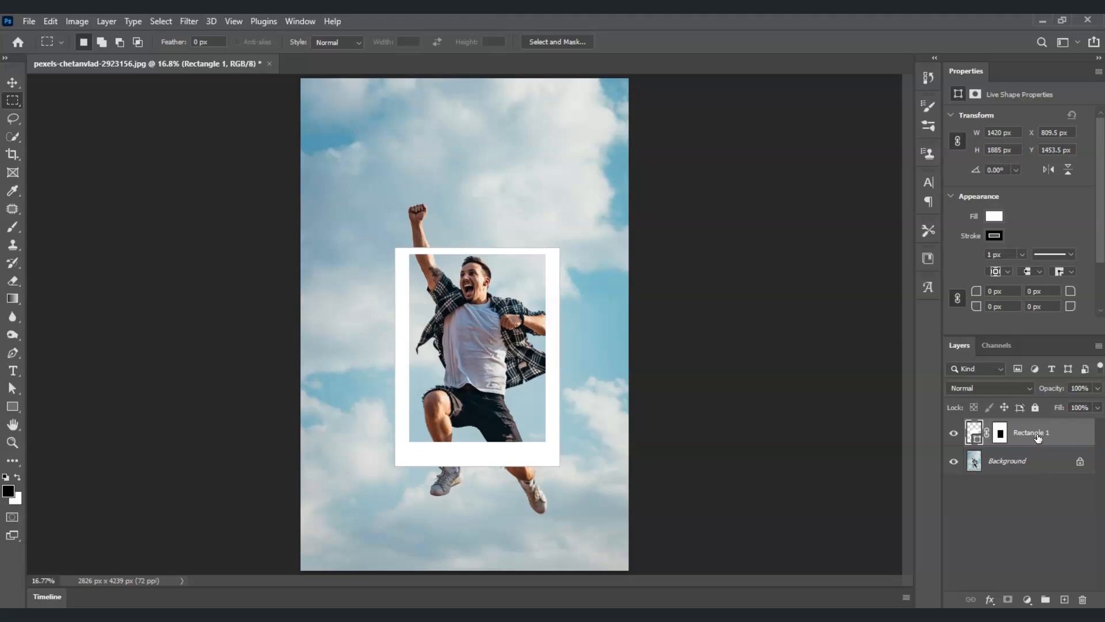
key("ctrl+t")
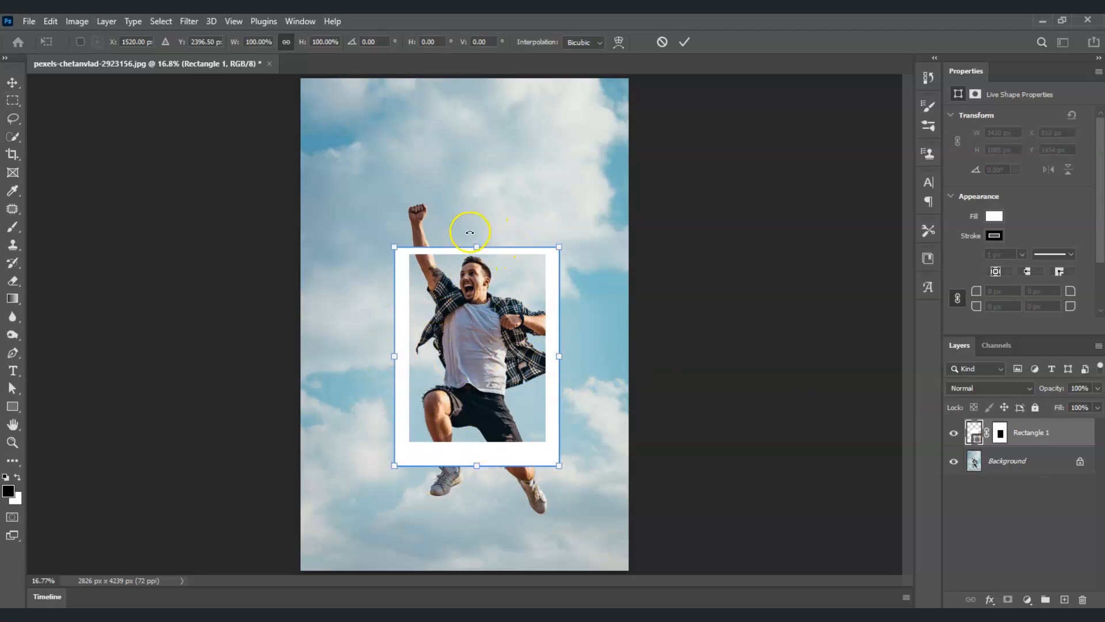
left_click_drag(472, 231, 523, 238)
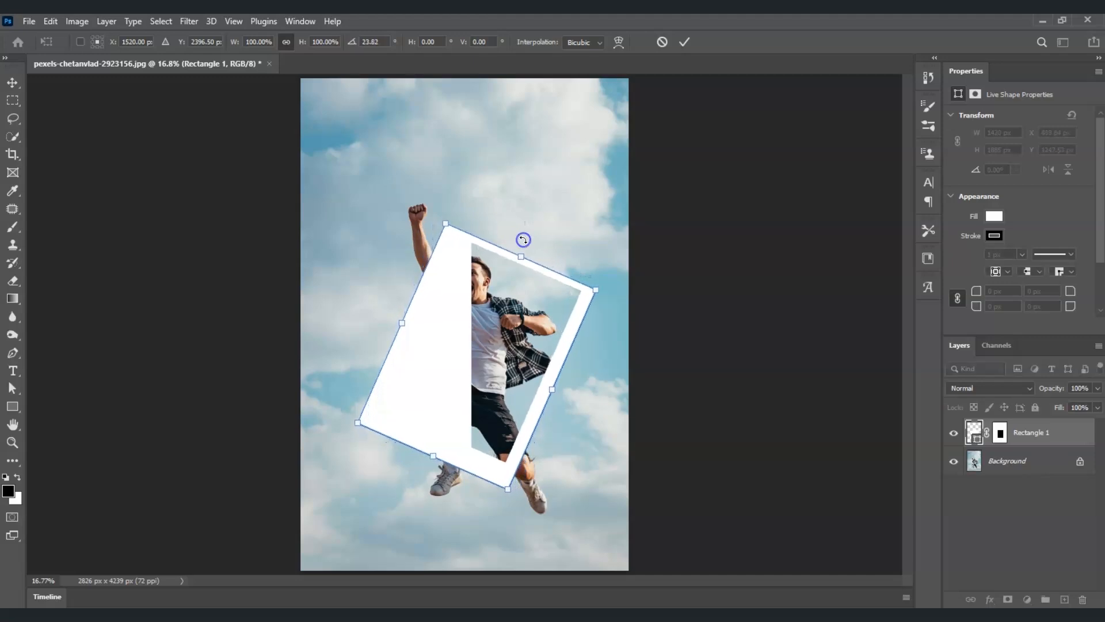
left_click_drag(511, 348, 474, 330)
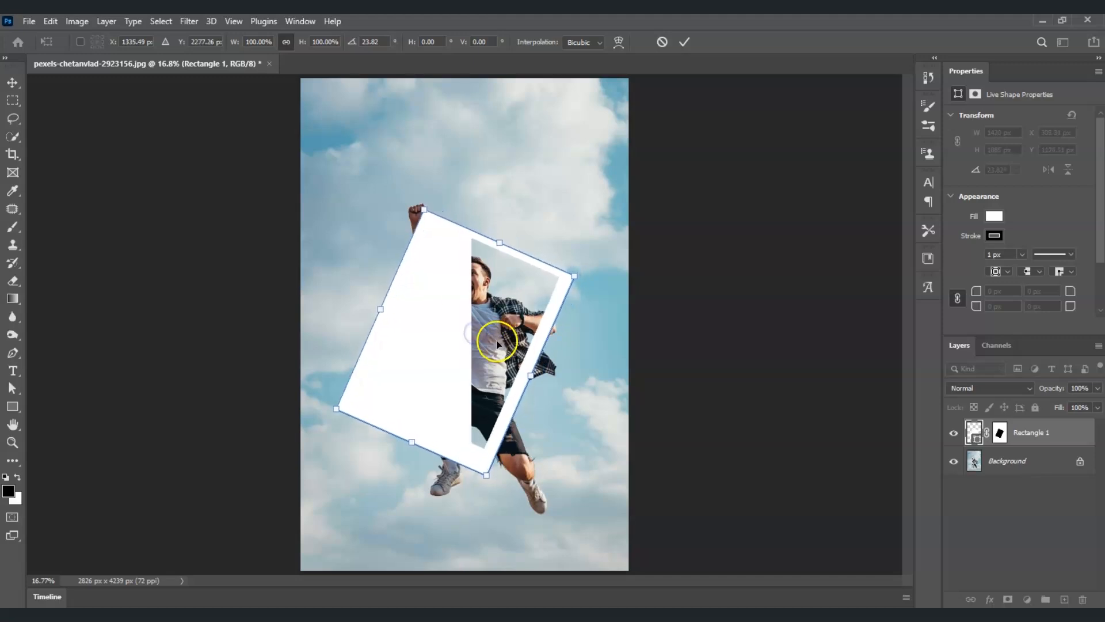
key("Return")
key("m")
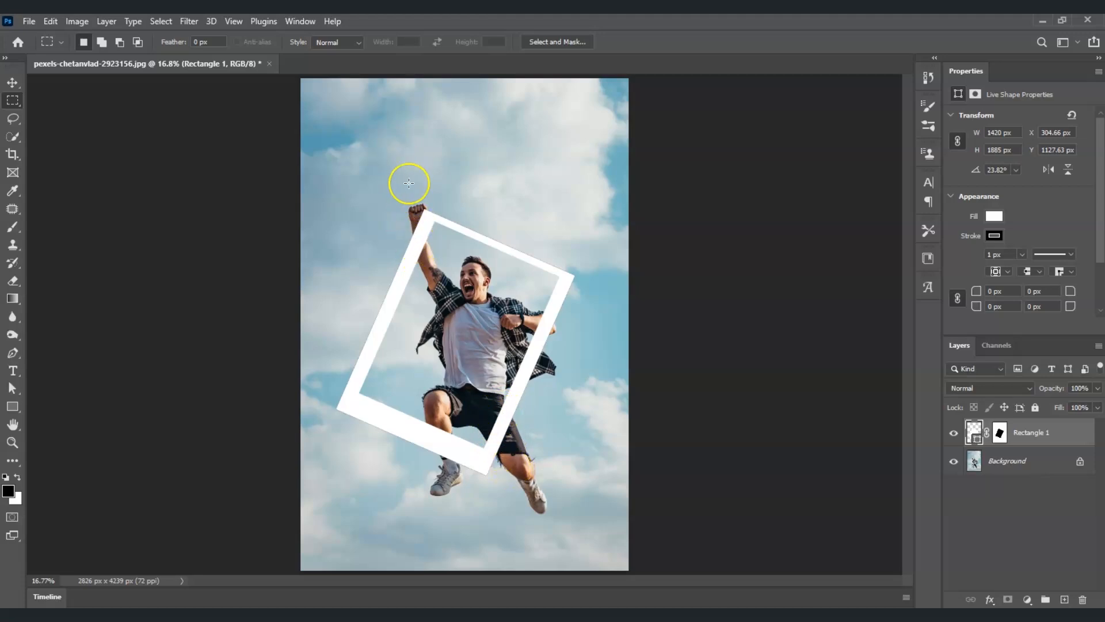
Step: Paint black on the frame's layer mask with a size 50 brush to reveal the raised arm and fist
left_click(1000, 434)
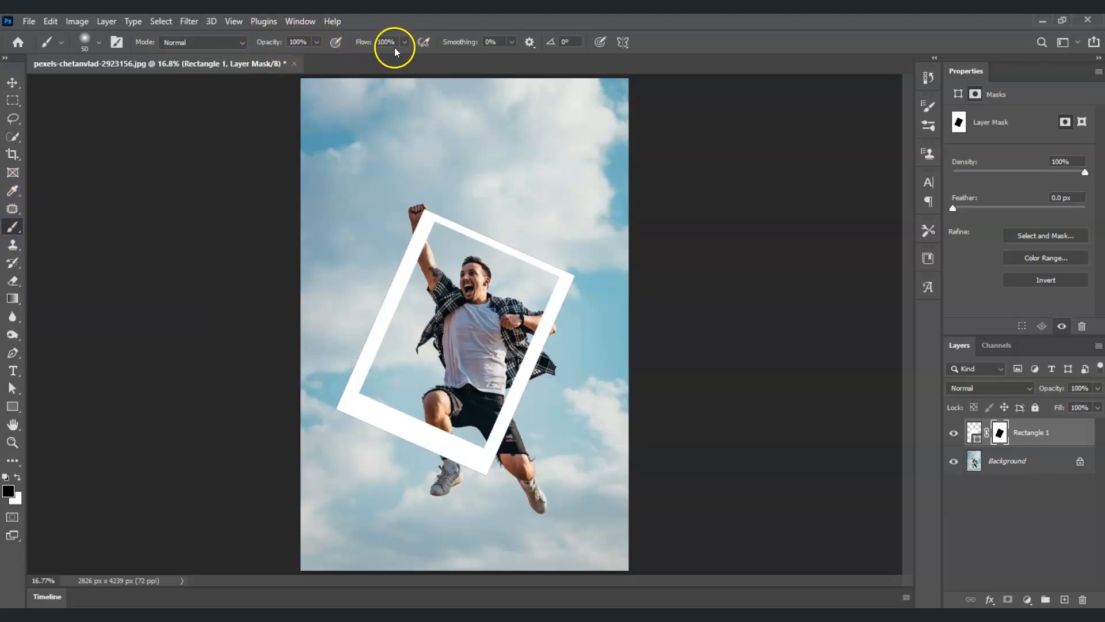
left_click(7, 490)
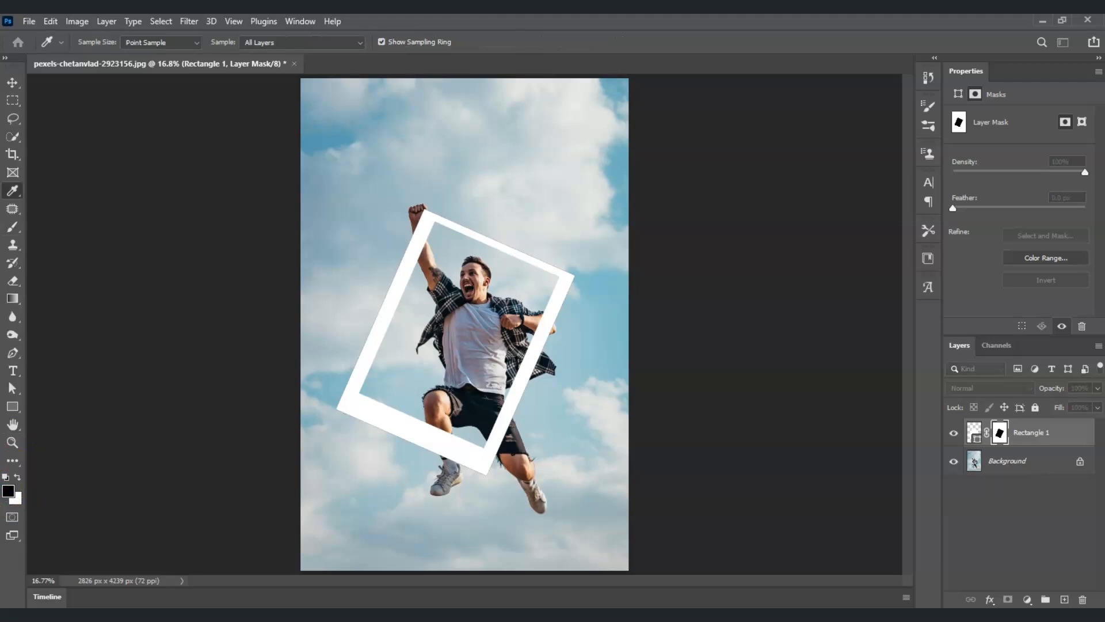
key("Escape")
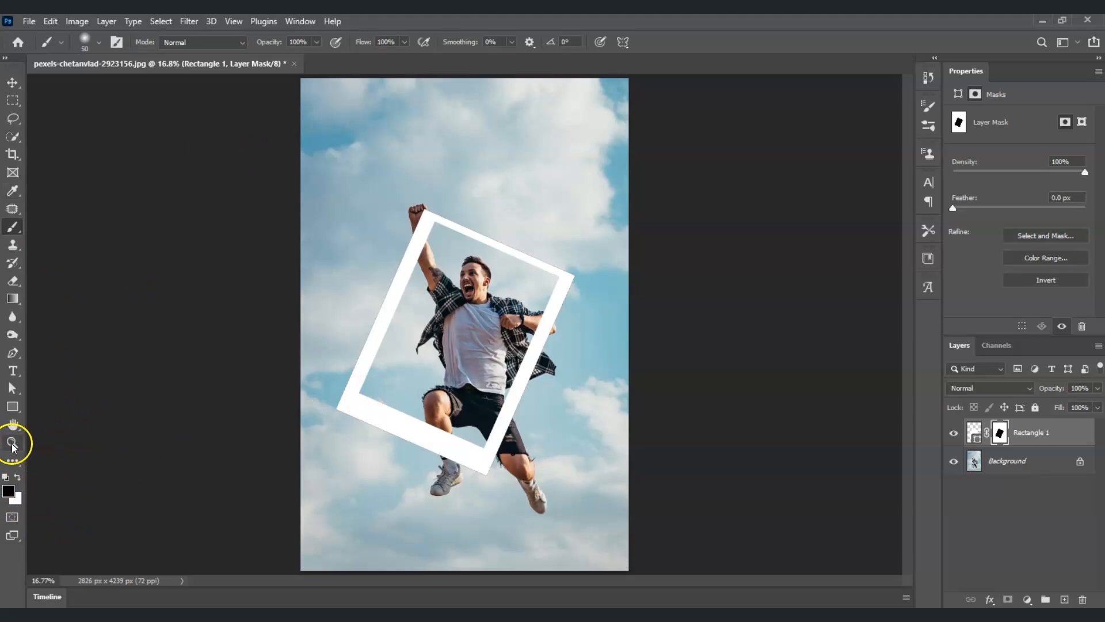
key("z")
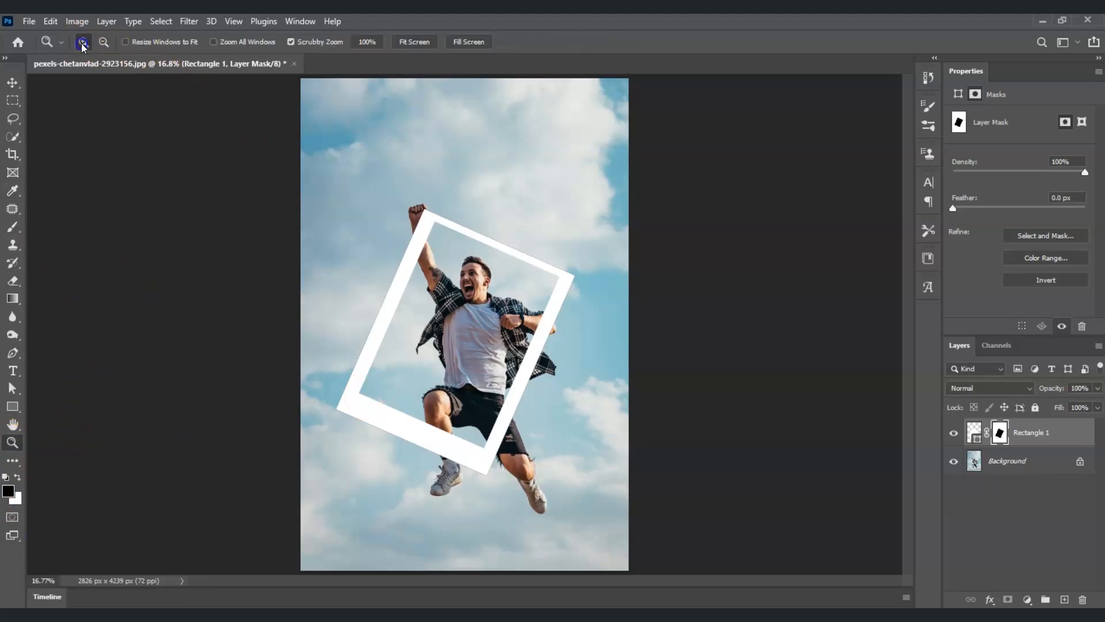
left_click_drag(220, 161, 374, 292)
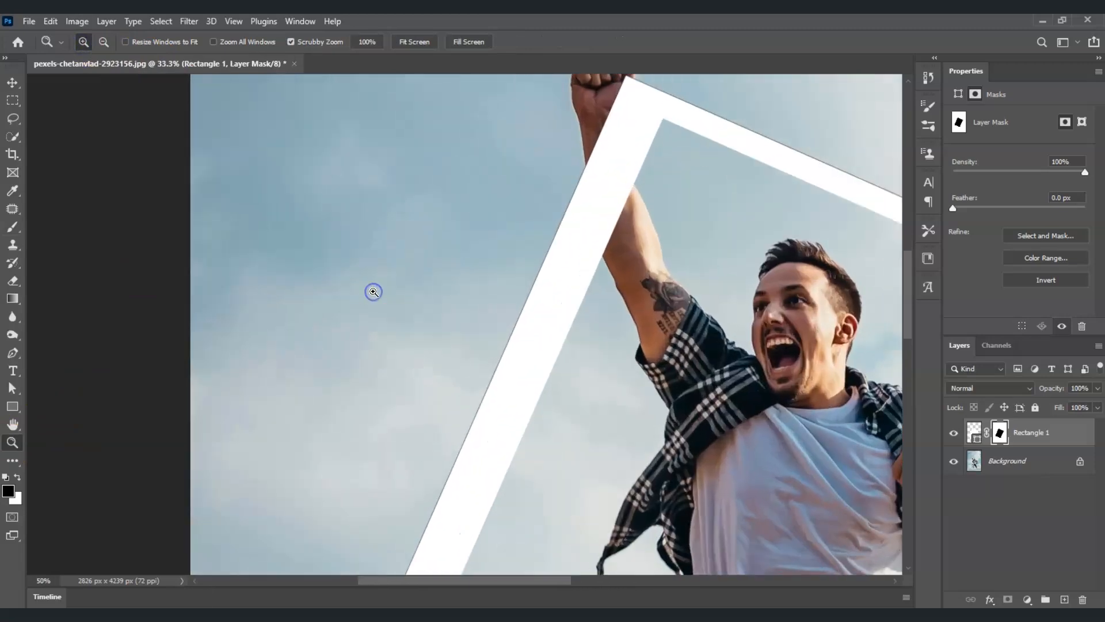
left_click_drag(422, 578, 472, 571)
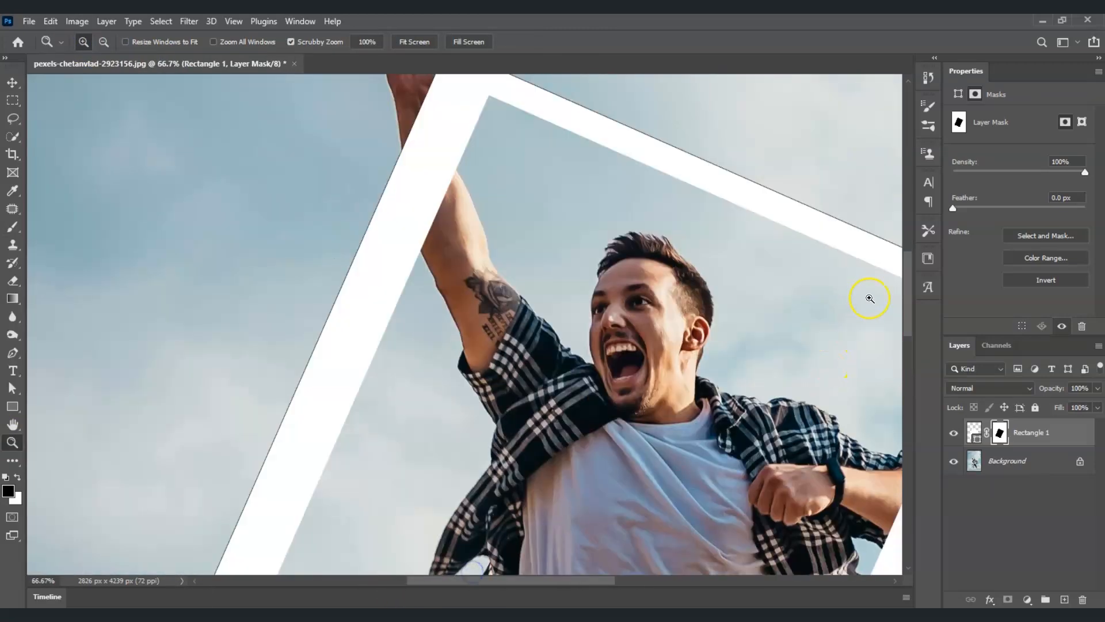
left_click_drag(904, 308, 907, 284)
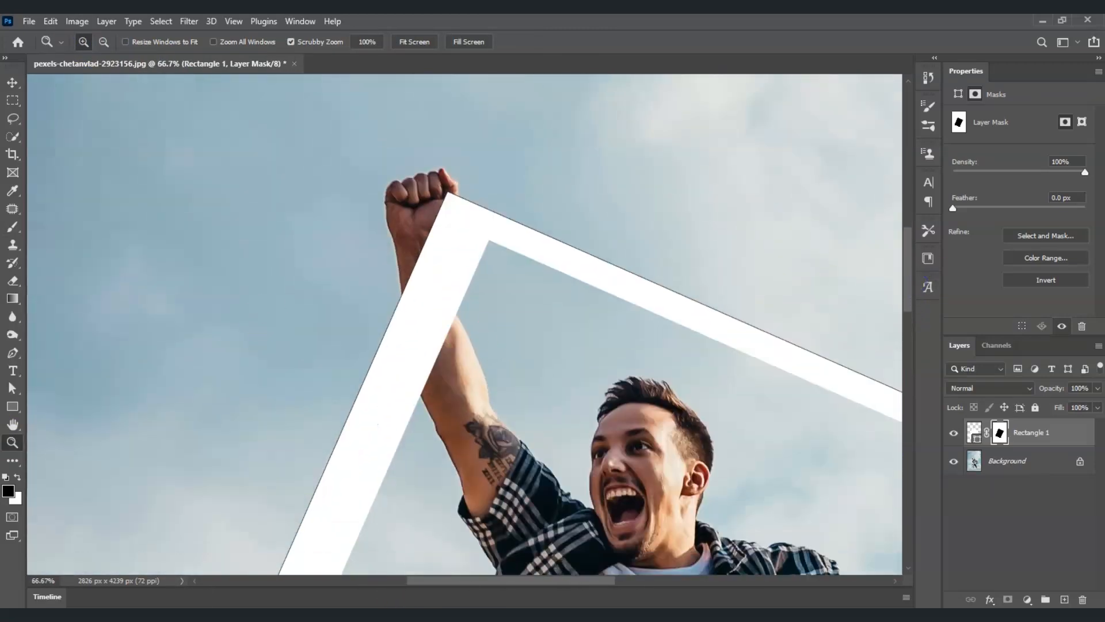
key("b")
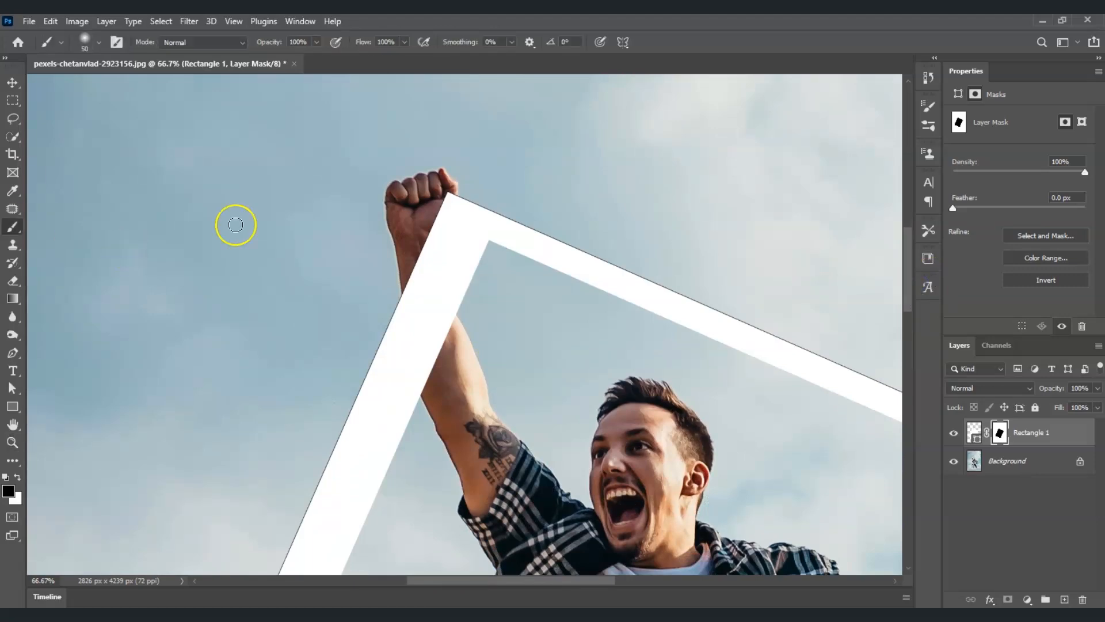
mouse_move(421, 292)
left_mouse_down()
mouse_move(426, 247)
mouse_move(447, 318)
mouse_move(426, 245)
mouse_move(442, 354)
mouse_move(429, 353)
mouse_move(426, 380)
mouse_move(416, 323)
mouse_move(426, 376)
mouse_move(443, 334)
left_mouse_up()
left_click_drag(424, 242, 442, 204)
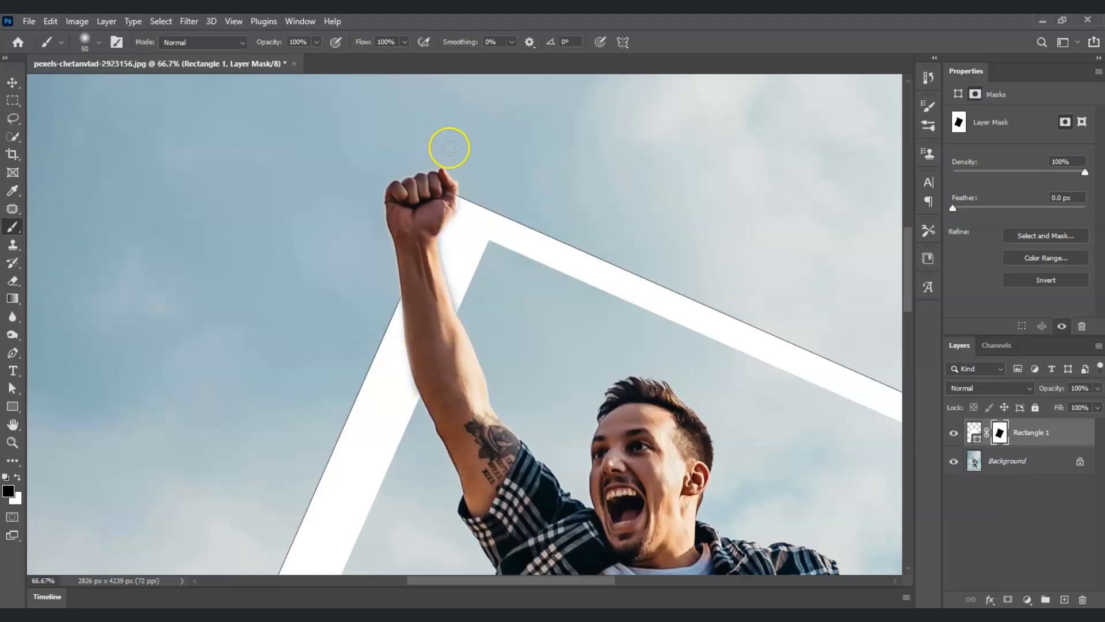
Step: Paint black on the frame's mask over the thigh and shorts so that leg comes out in front of the frame
left_click(13, 443)
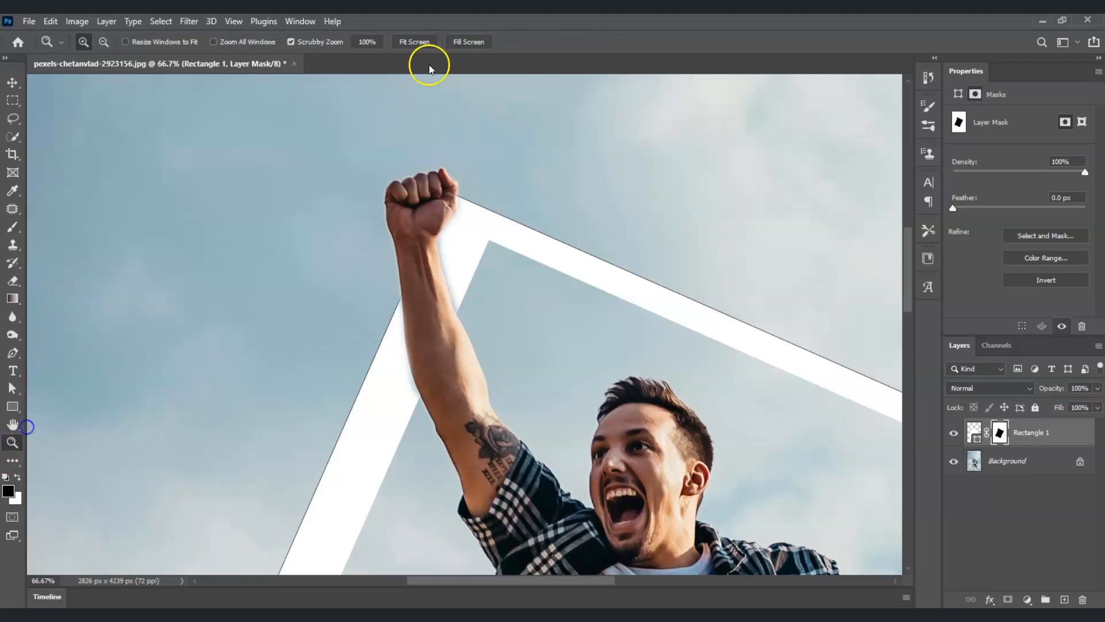
left_click(427, 39)
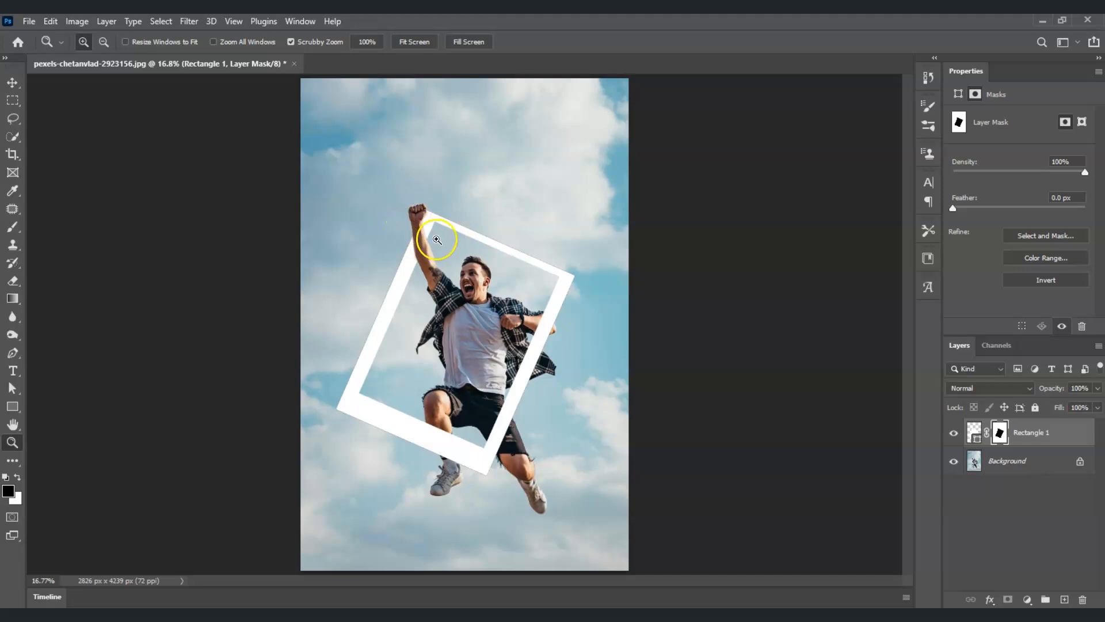
left_click_drag(509, 355, 816, 338)
left_click_drag(910, 322, 908, 356)
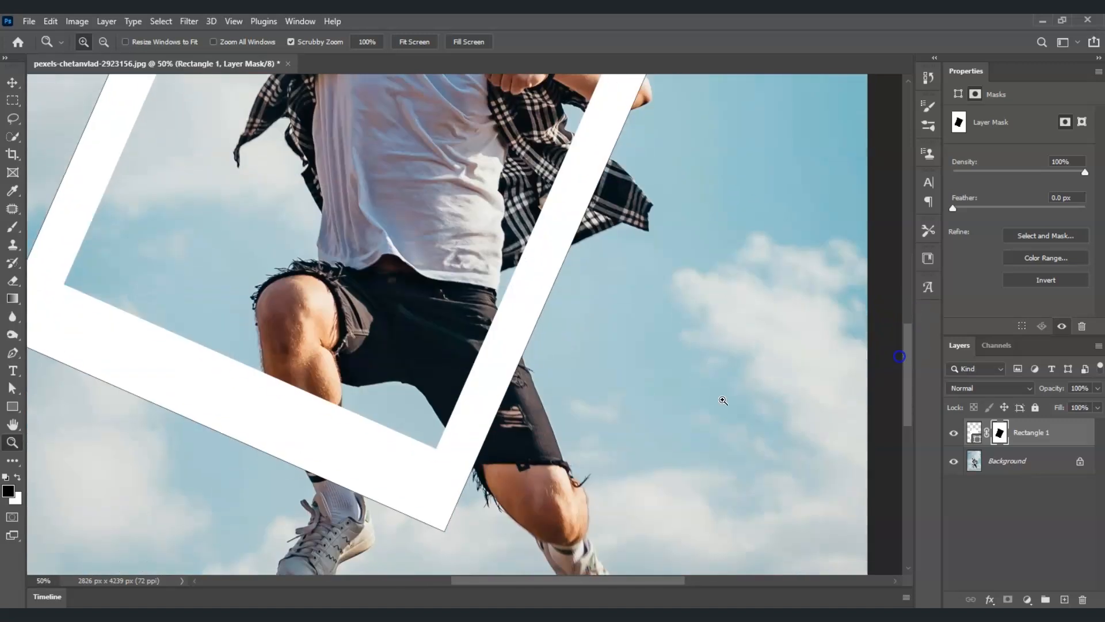
key("b")
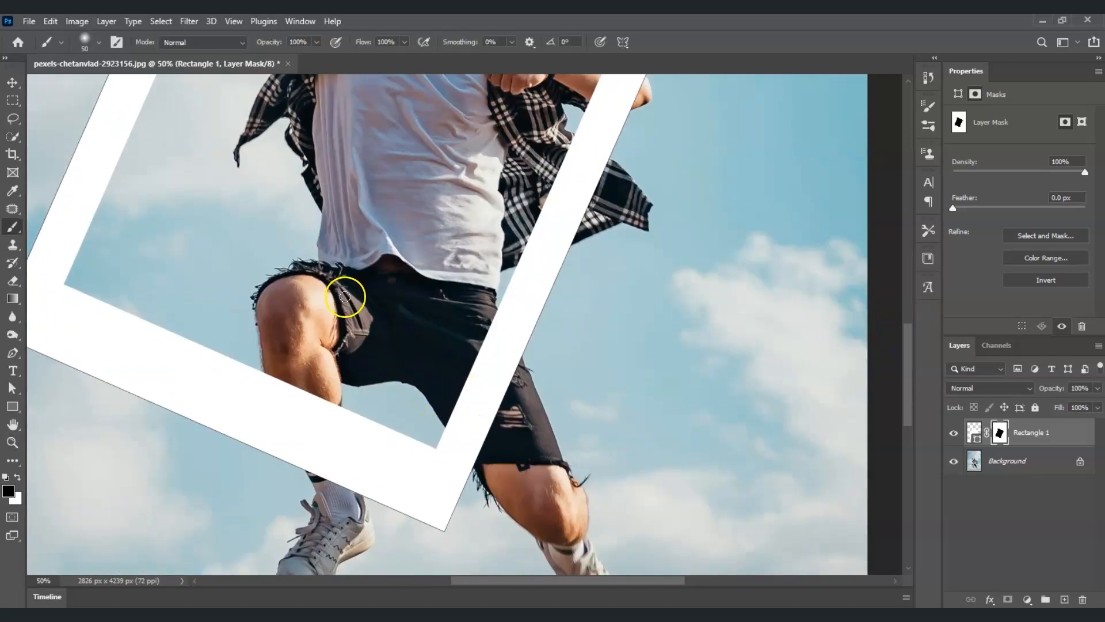
mouse_move(498, 339)
left_mouse_down()
mouse_move(507, 374)
mouse_move(516, 351)
mouse_move(477, 382)
mouse_move(457, 422)
left_mouse_up()
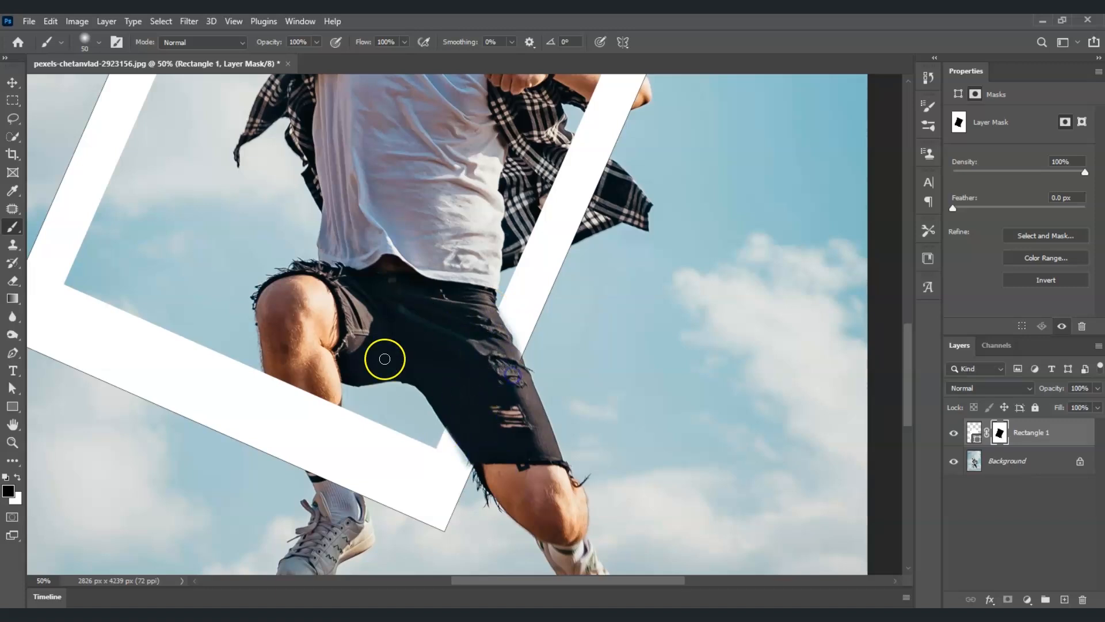
Step: Load the frame's layer mask as a selection and add a Black & White adjustment layer from it
left_click(10, 442)
left_click(414, 42)
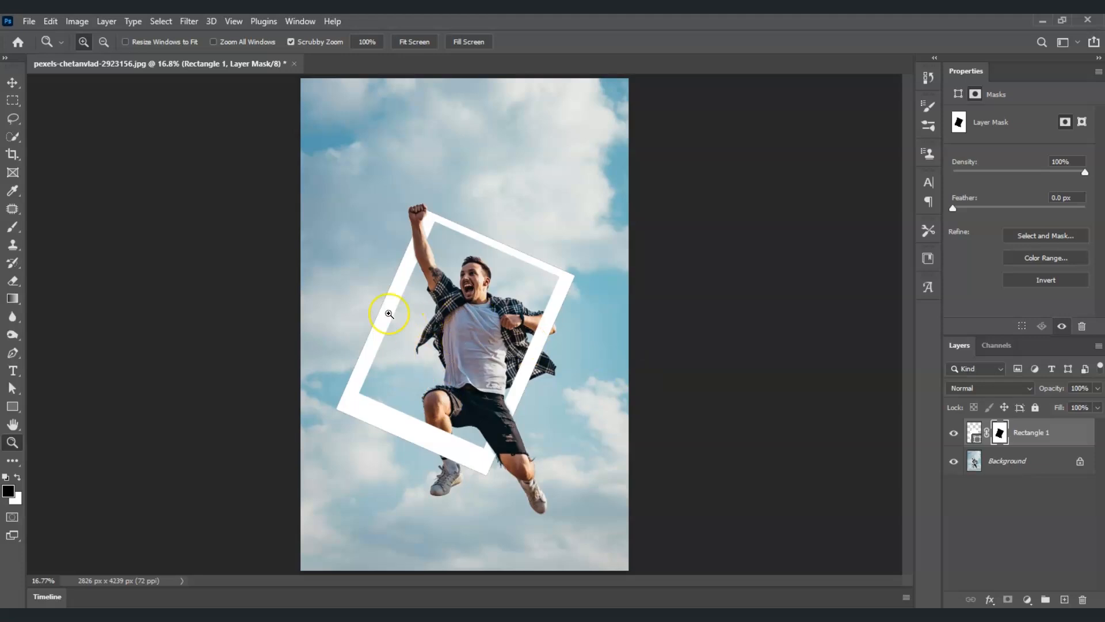
left_click(1007, 437, "ctrl")
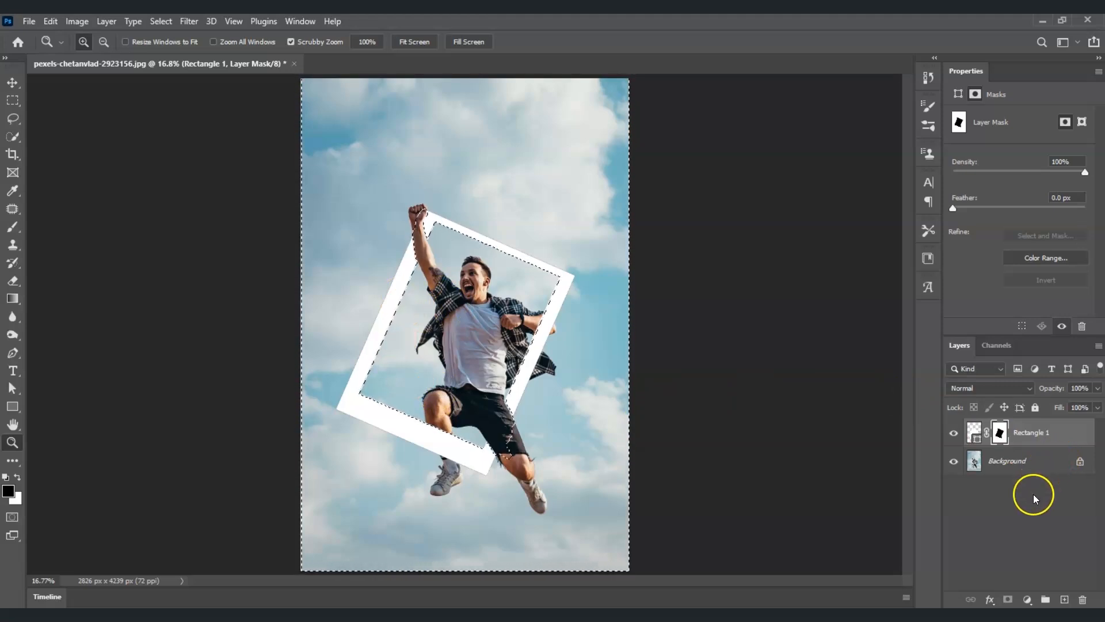
left_click(1029, 600)
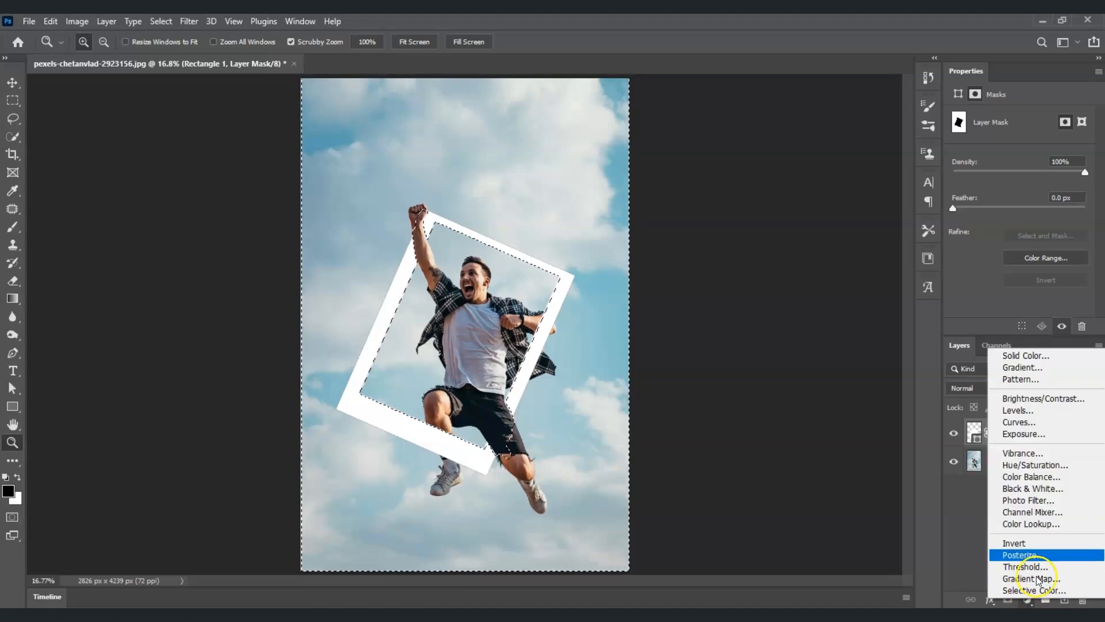
left_click(1071, 490)
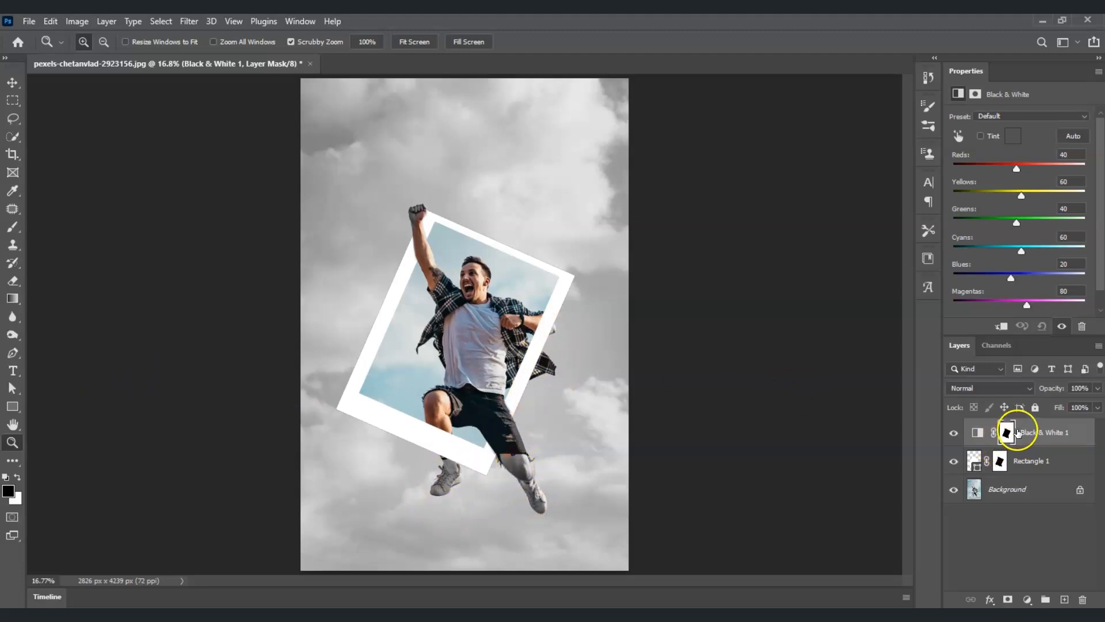
Step: Paint black on the Black & White layer's mask over the raised fist and wrist to restore their color, using a size 50 brush
double_click(421, 212)
left_click(421, 213)
left_click(421, 213)
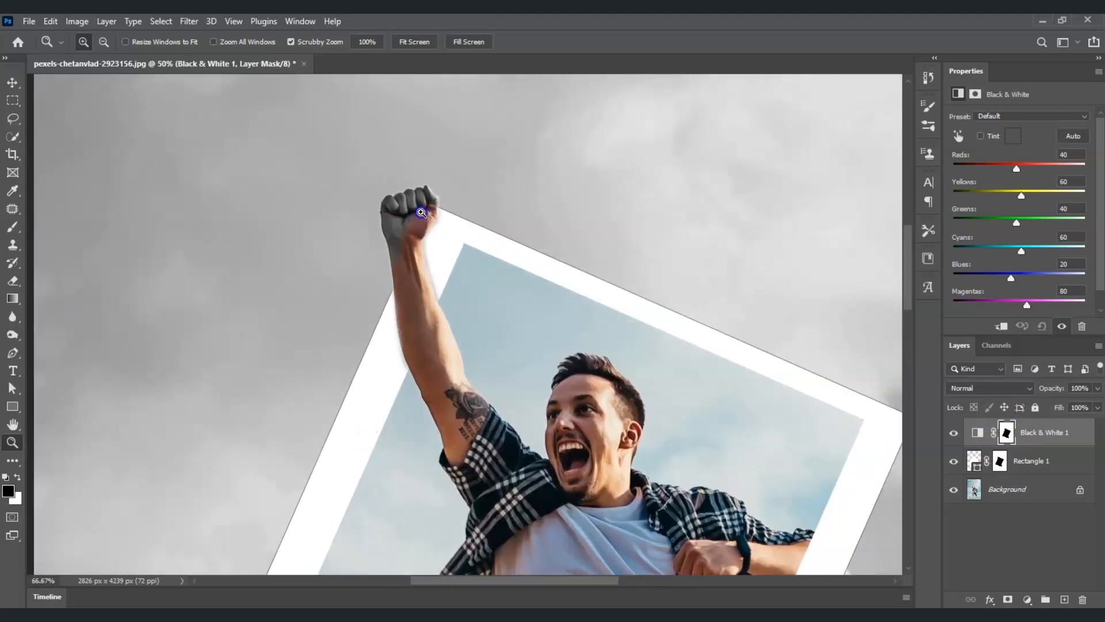
left_click(421, 212)
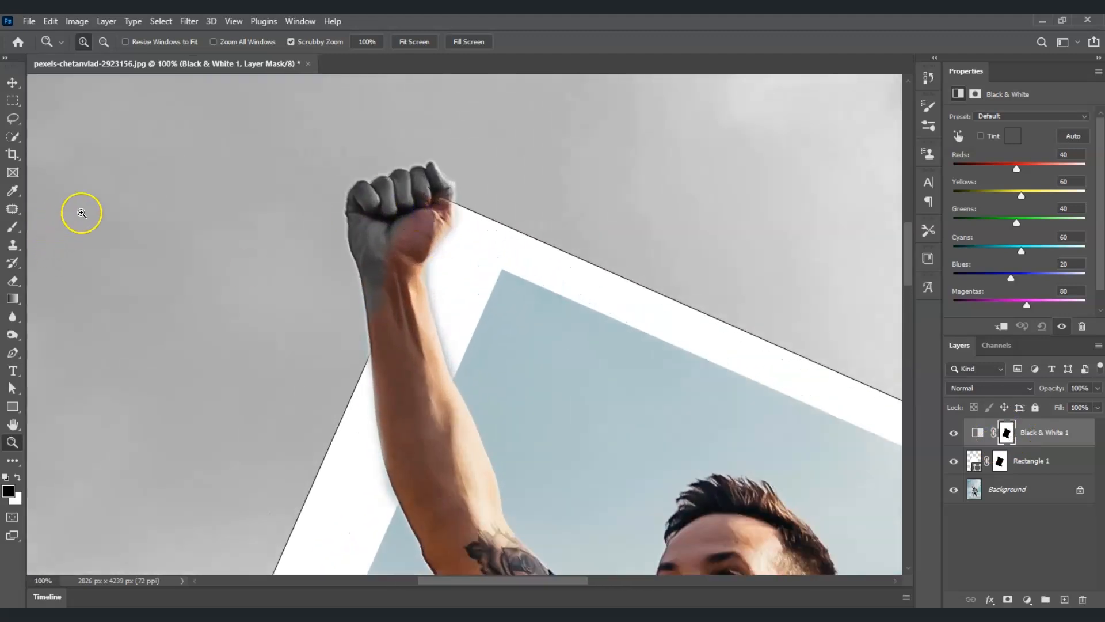
key("b")
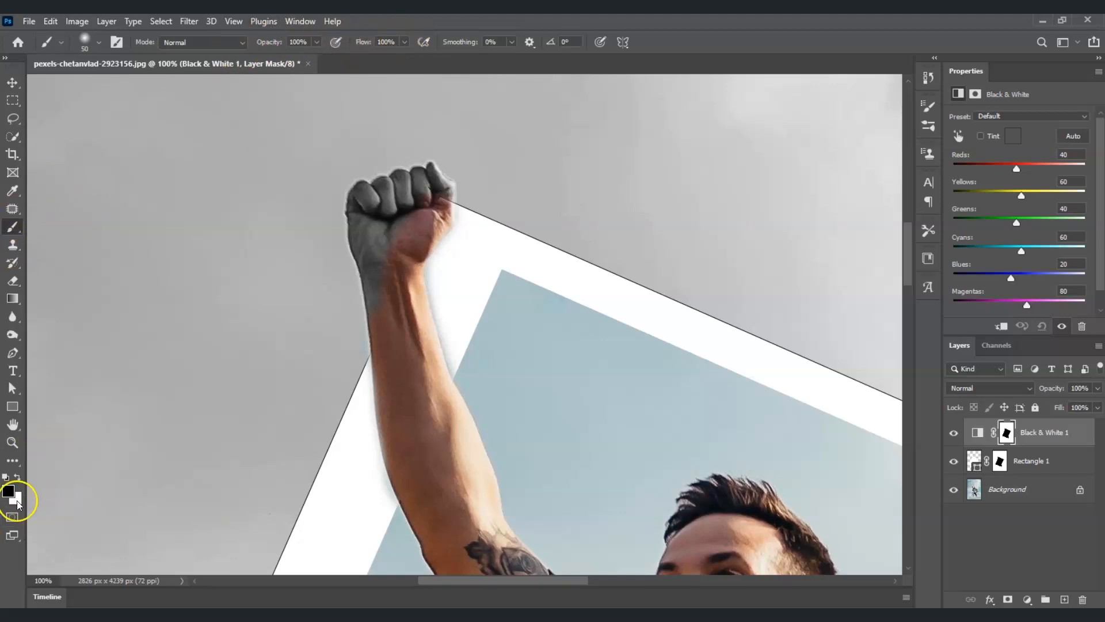
mouse_move(414, 277)
left_mouse_down()
mouse_move(401, 310)
mouse_move(389, 291)
left_mouse_up()
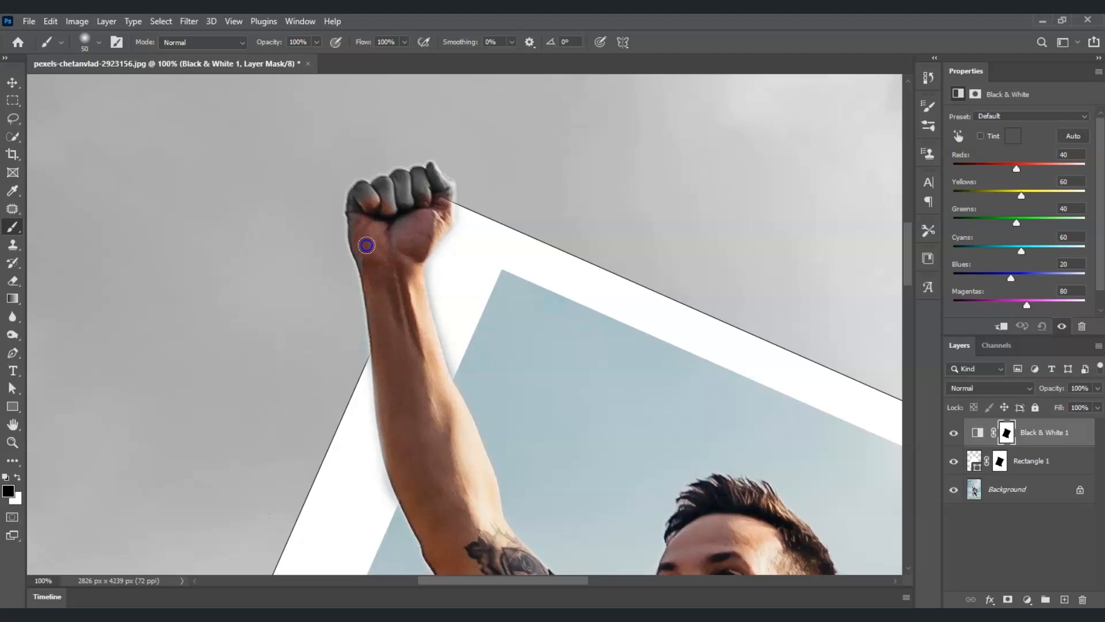
mouse_move(366, 193)
left_mouse_down()
mouse_move(387, 203)
mouse_move(423, 186)
left_mouse_up()
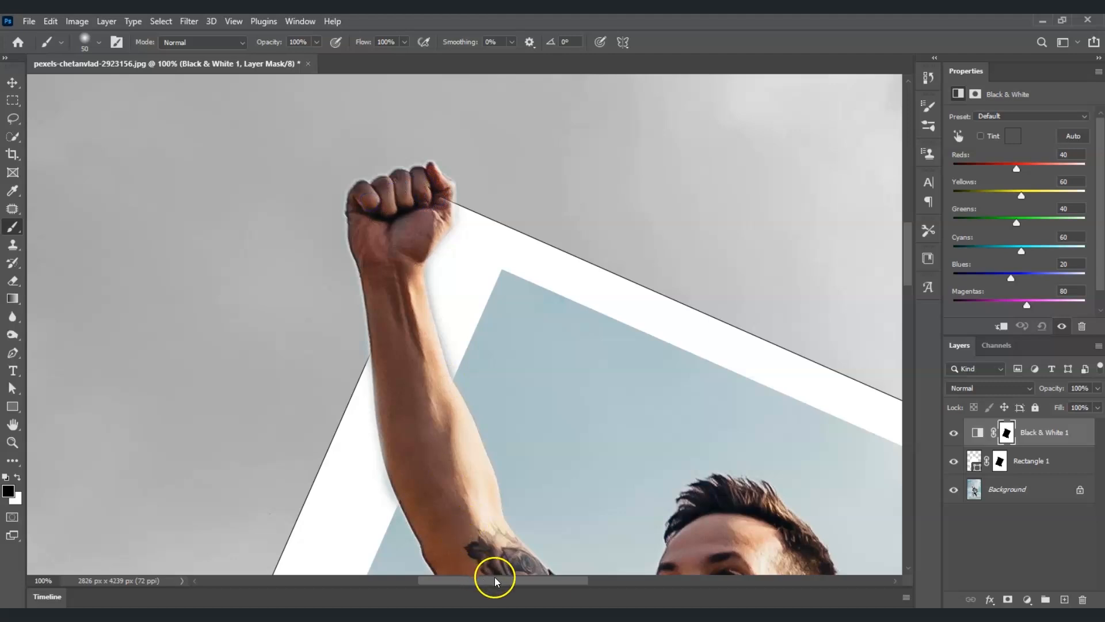
Step: Paint black on the Black & White mask over the knee, sock and shoe of the leg extending past the frame's lower corner
left_click_drag(496, 581, 592, 550)
left_click_drag(908, 252, 918, 301)
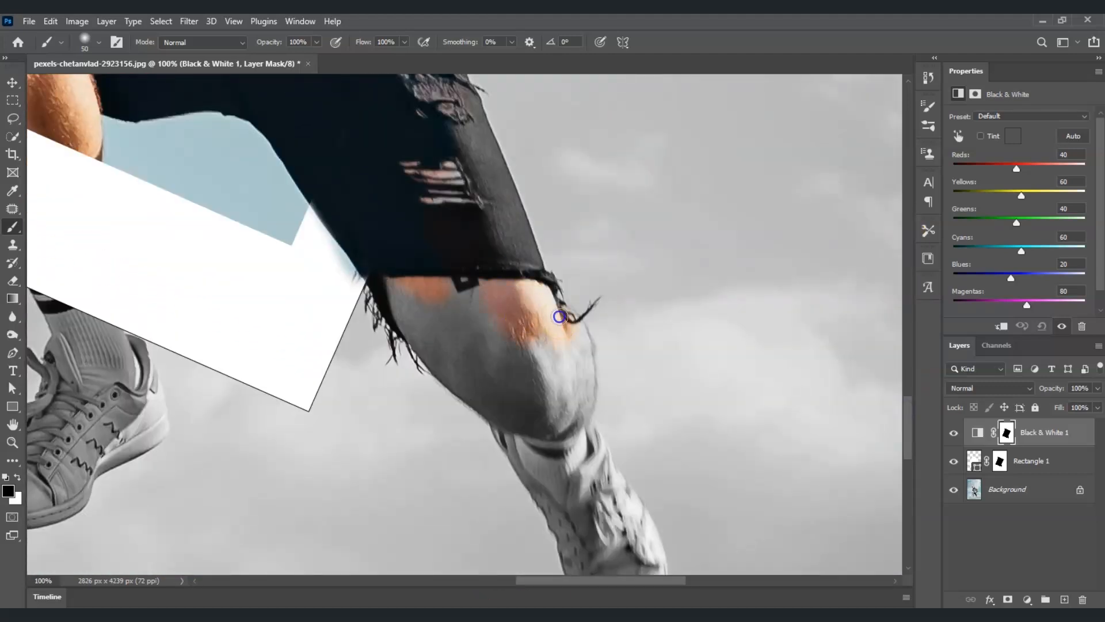
mouse_move(561, 318)
left_mouse_down()
mouse_move(406, 312)
mouse_move(383, 287)
mouse_move(433, 352)
mouse_move(499, 402)
mouse_move(448, 324)
mouse_move(569, 391)
mouse_move(550, 485)
mouse_move(560, 414)
left_mouse_up()
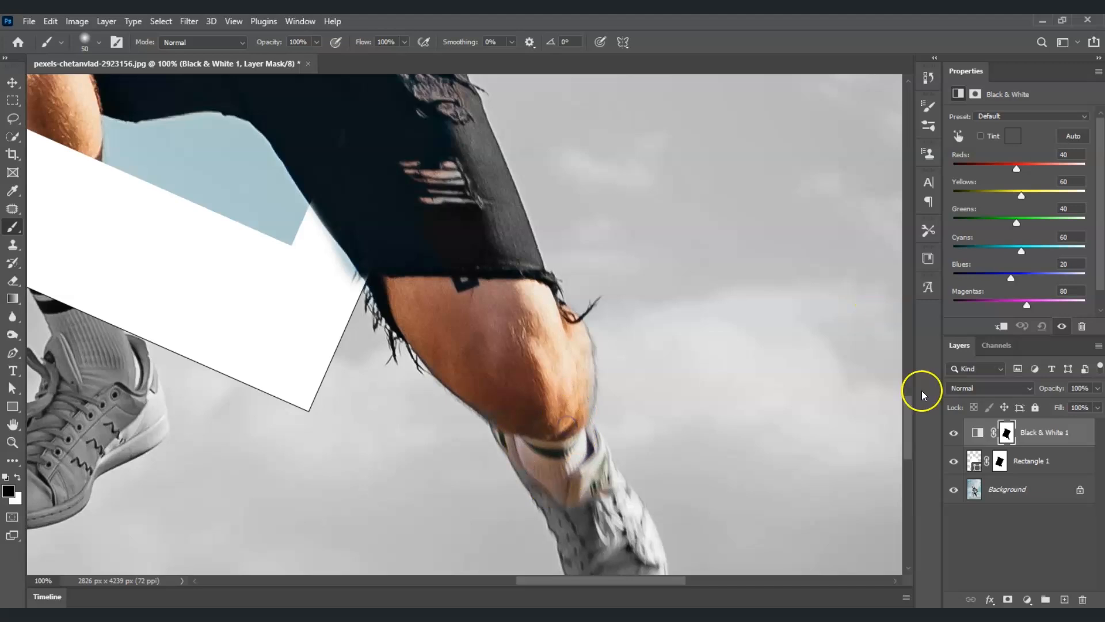
left_click_drag(910, 394, 909, 406)
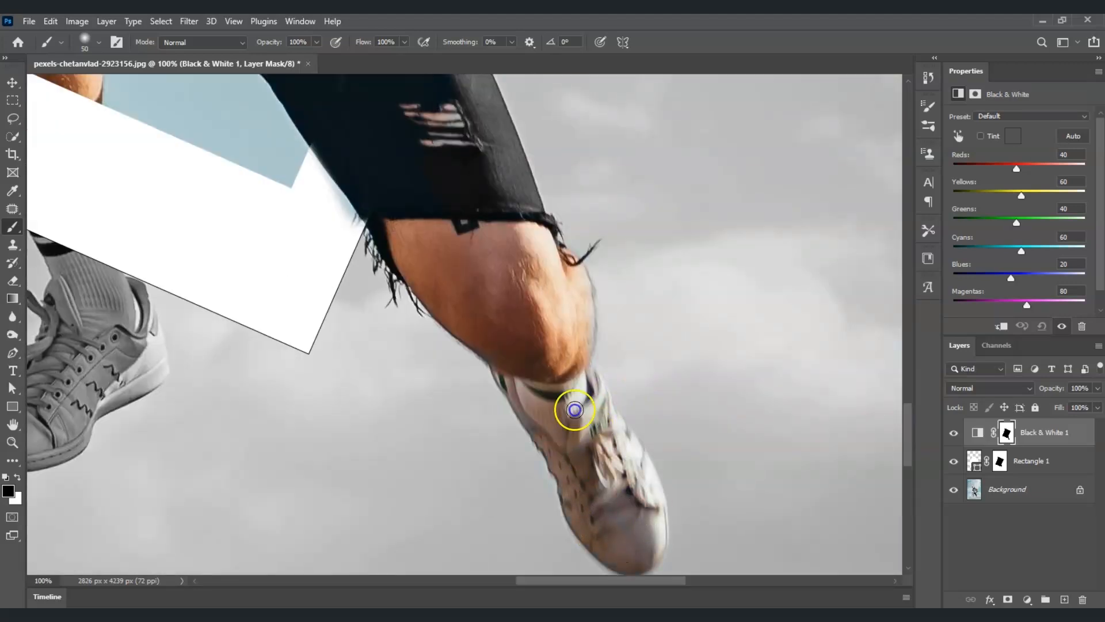
key("z")
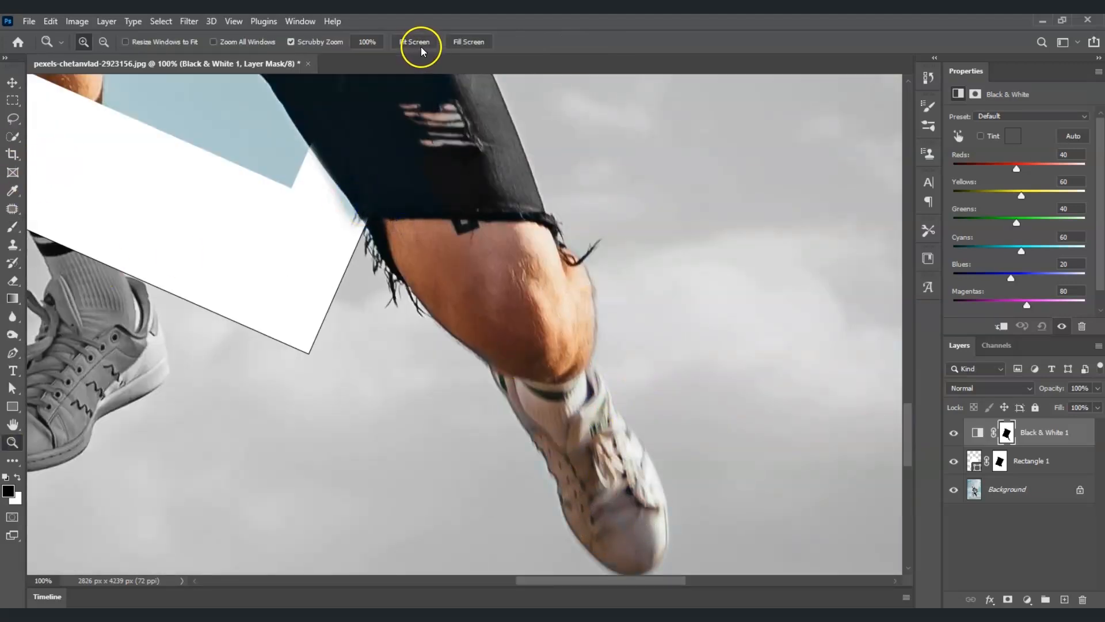
left_click(419, 43)
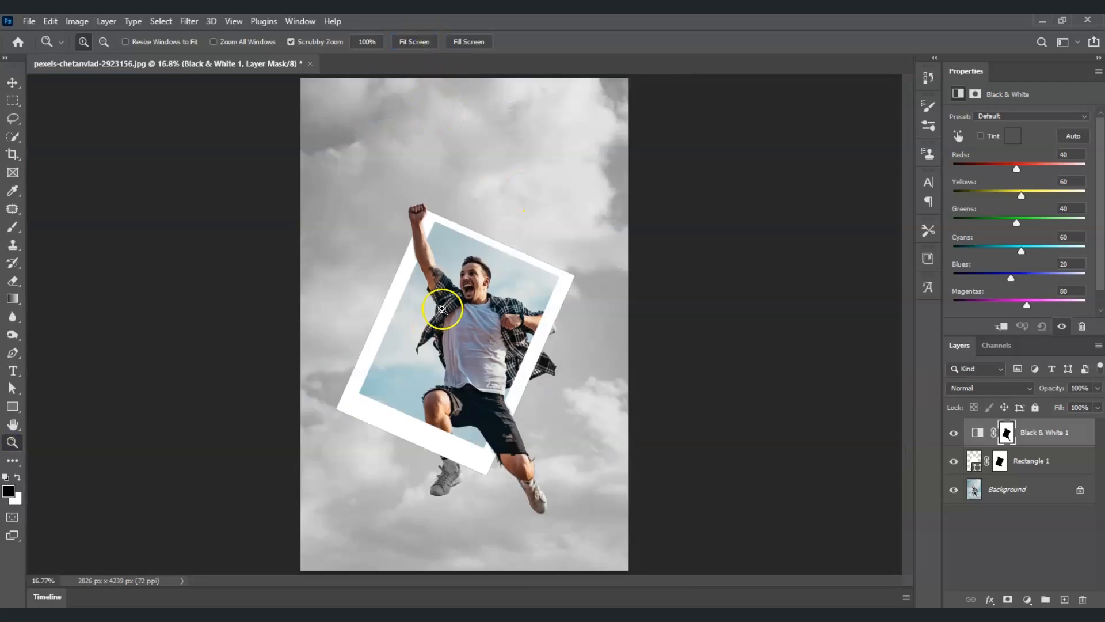
Step: Load the Black & White layer's mask as a selection and add a Hue/Saturation adjustment layer from it
left_click(507, 320)
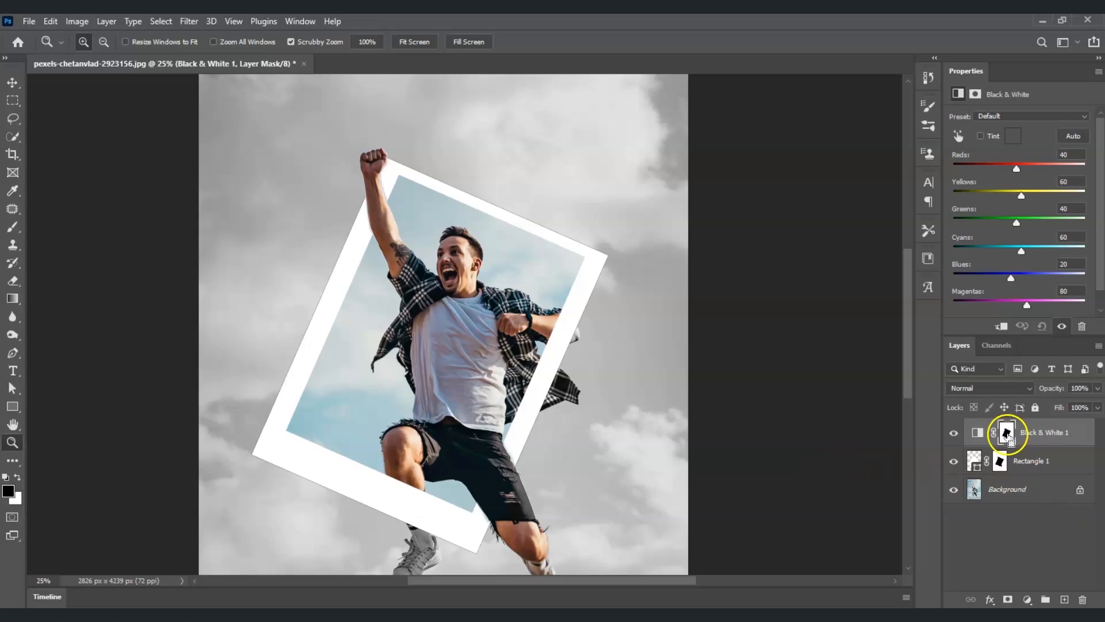
left_click(1007, 433, "ctrl")
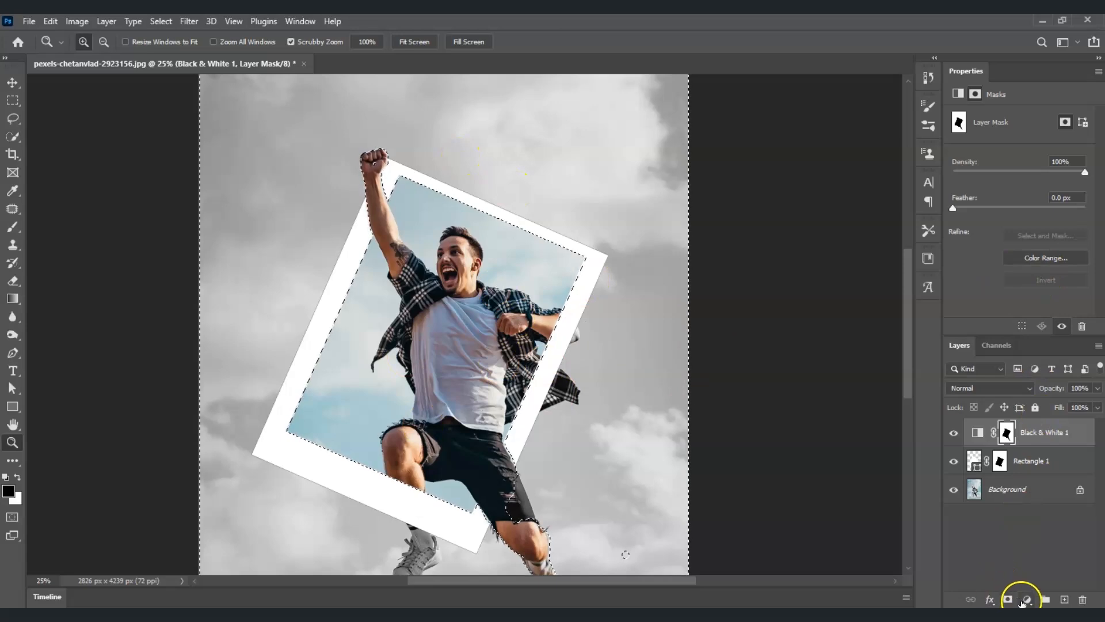
left_click(1022, 601)
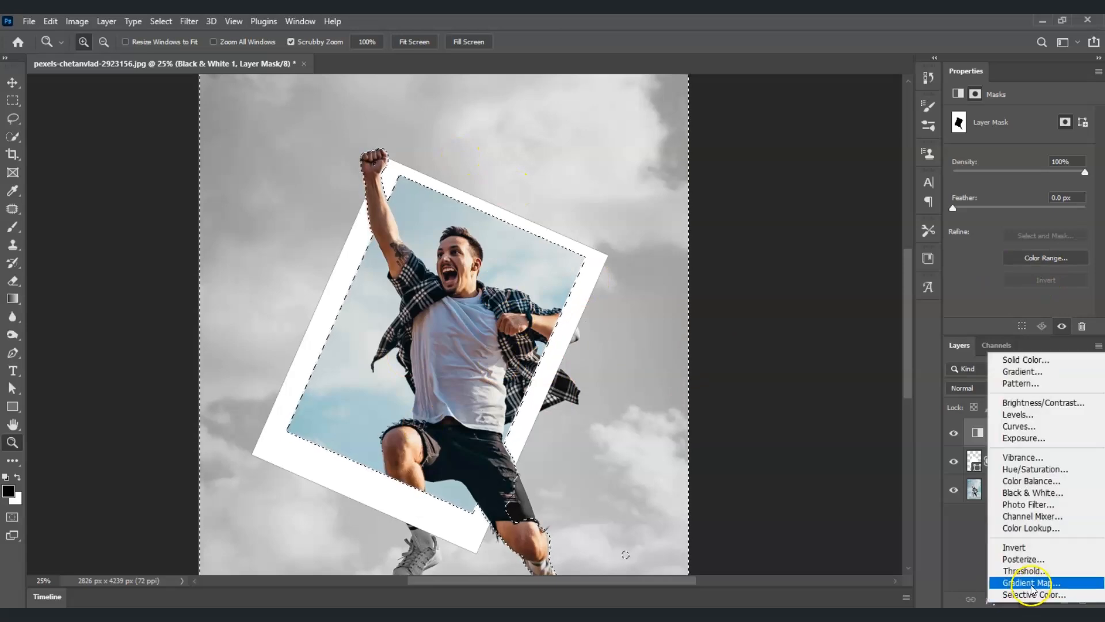
left_click(1049, 469)
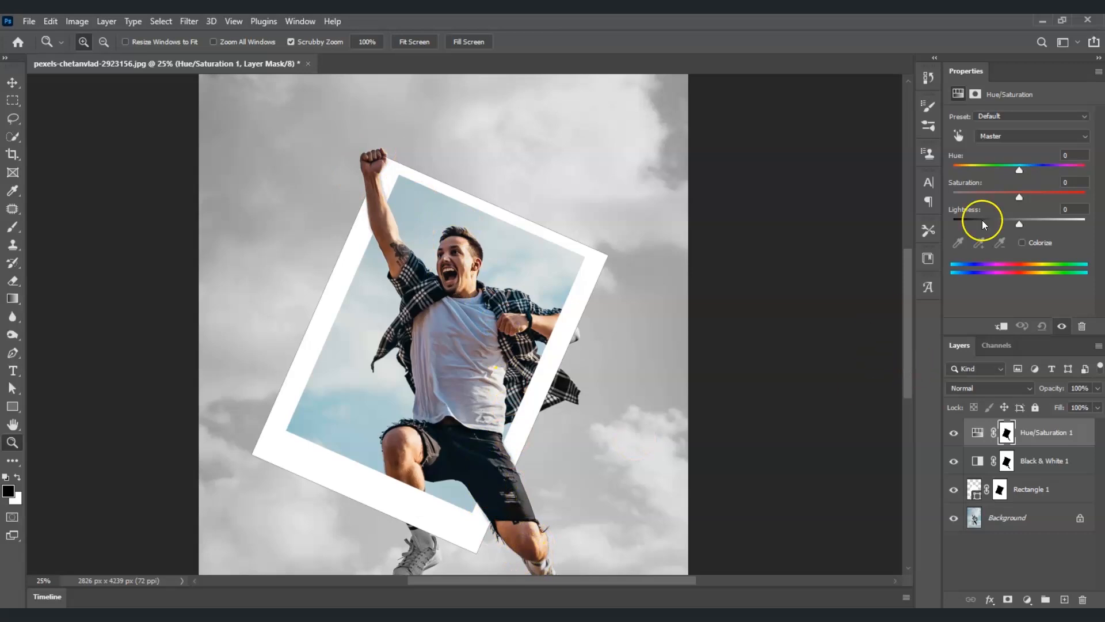
Step: Set the Hue/Saturation adjustment's saturation to +20
left_click_drag(1018, 195, 1022, 194)
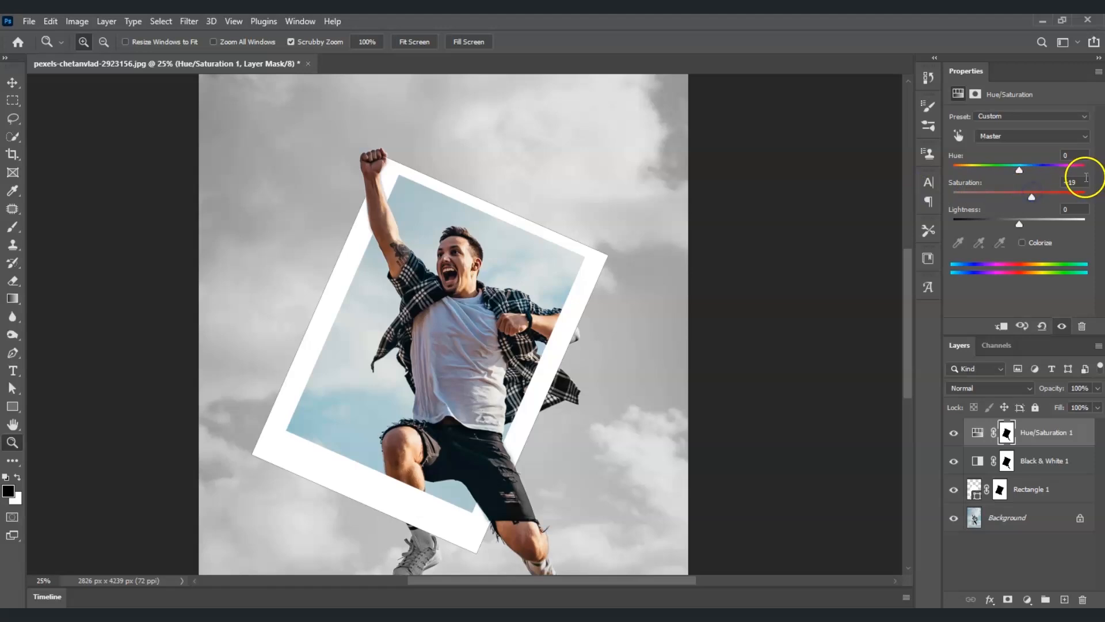
key("BackSpace")
key("BackSpace")
key("BackSpace")
key("BackSpace")
type("20")
left_click(847, 269)
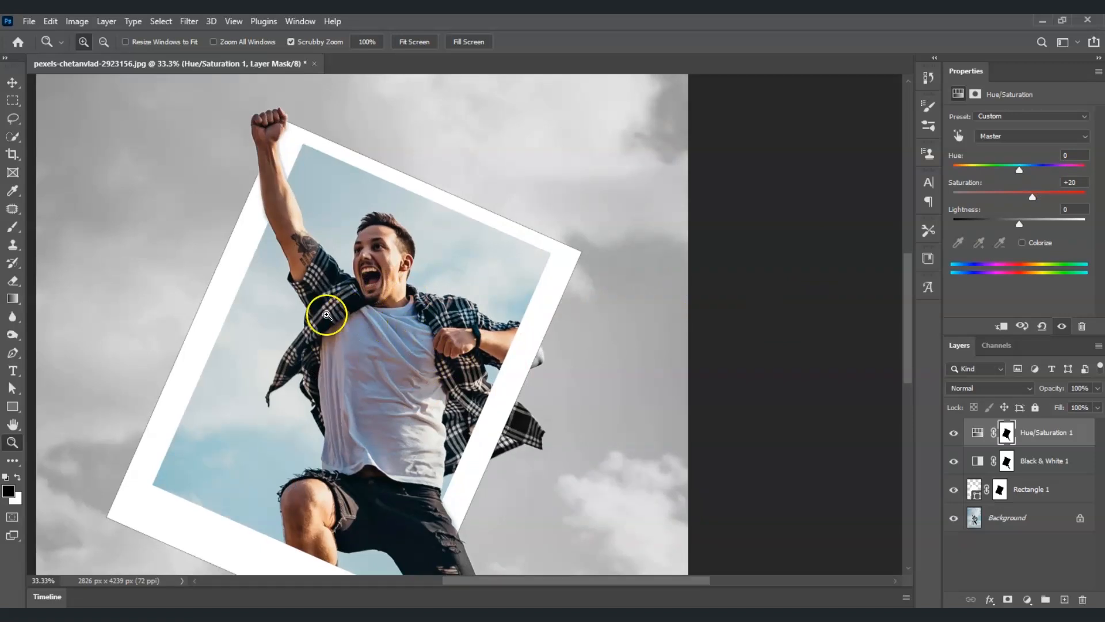
key("Return")
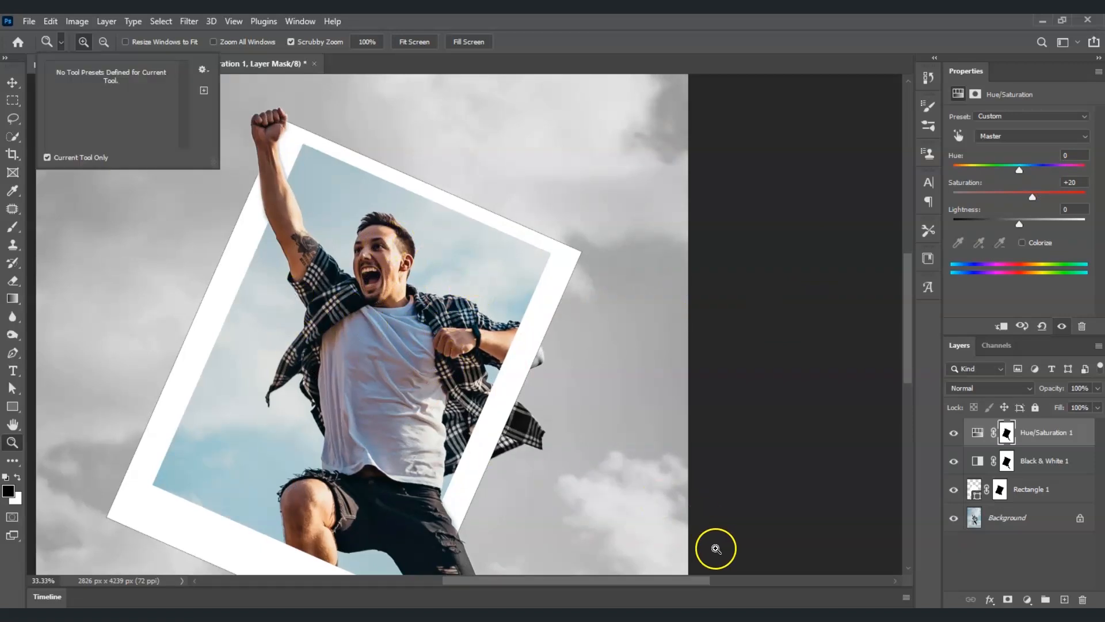
Step: Duplicate the Background layer, move the copy to the top of the layer stack, and hide it for a before-and-after comparison
key("ctrl+0")
left_click(968, 550)
left_click(1005, 525)
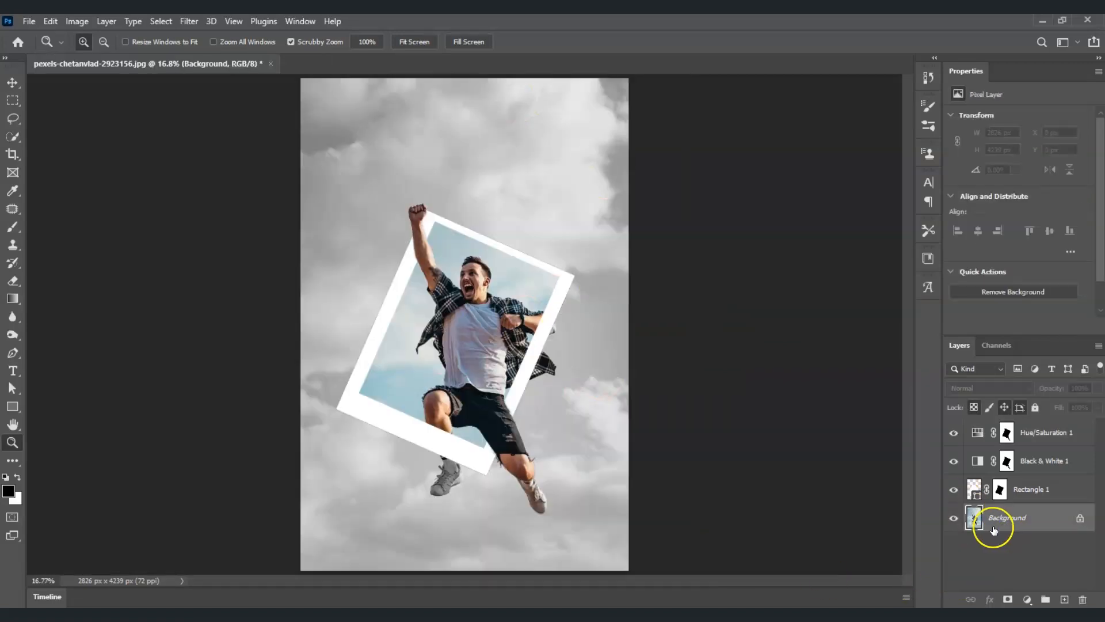
key("ctrl+j")
left_click_drag(992, 522, 941, 439)
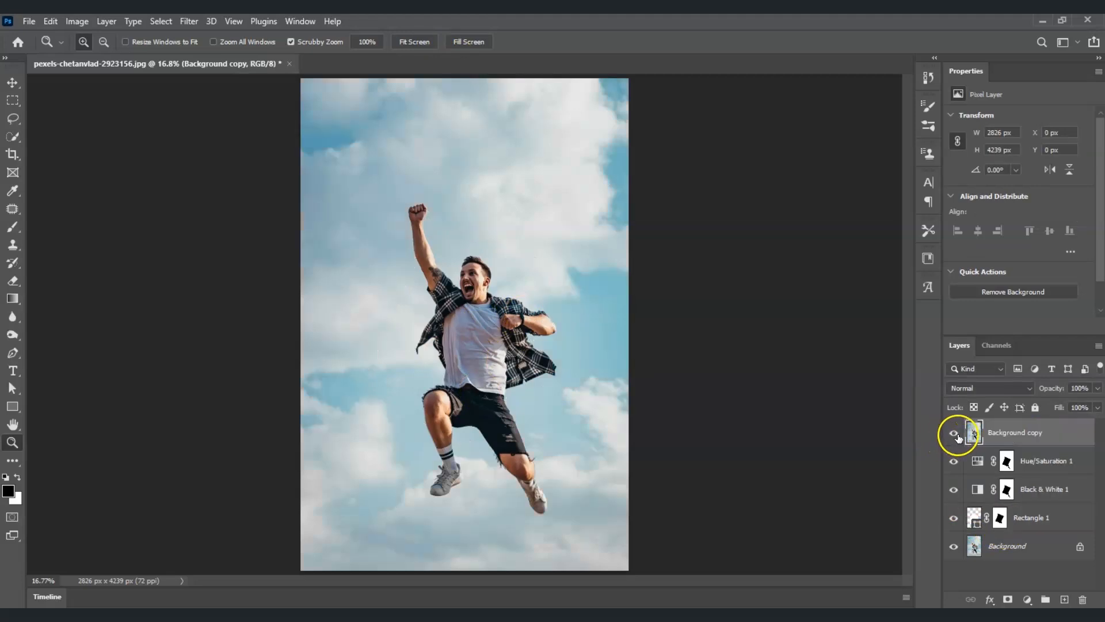
left_click(956, 435)
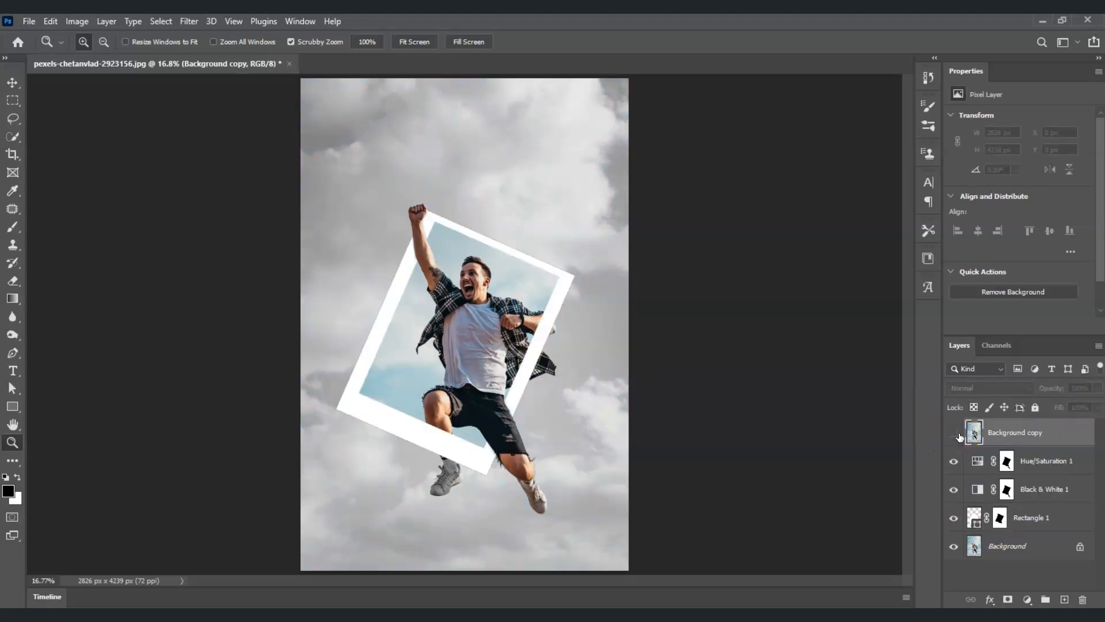